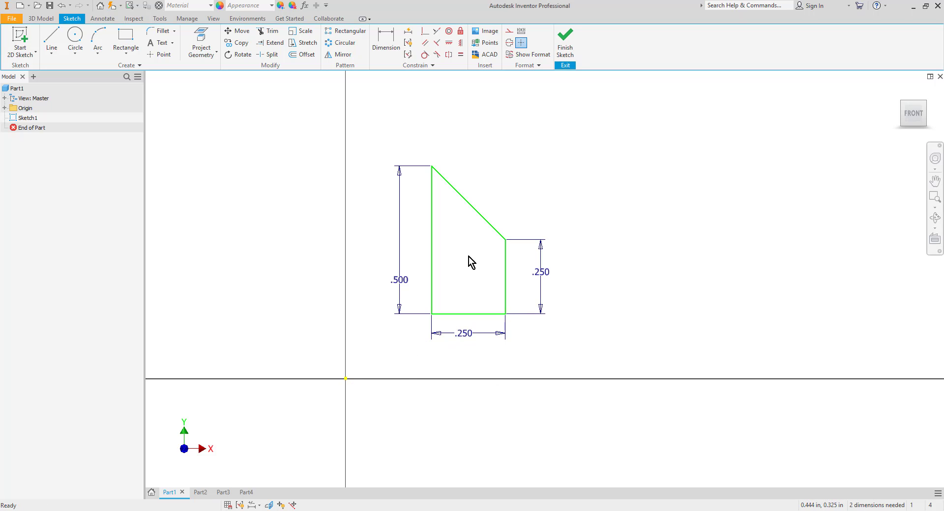
{"action": "mouse_move", "coordinate": [433, 259]}
{"action": "left_mouse_down"}
{"action": "mouse_move", "coordinate": [607, 246]}
{"action": "mouse_move", "coordinate": [609, 224]}
{"action": "mouse_move", "coordinate": [606, 231]}
{"action": "left_mouse_up"}
{"action": "left_click_drag", "start_coordinate": [642, 313], "coordinate": [633, 348]}
{"action": "left_click_drag", "start_coordinate": [606, 284], "coordinate": [442, 256]}
{"action": "left_click", "coordinate": [526, 213]}
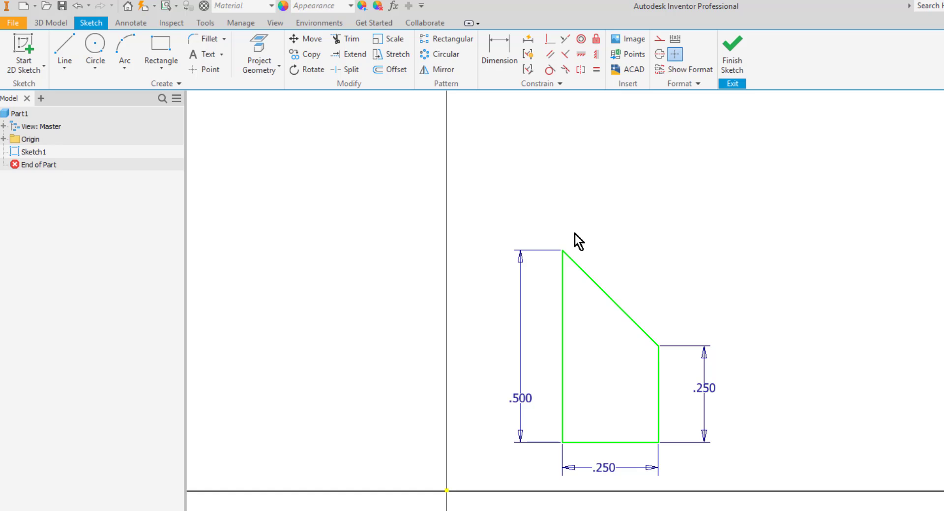
Step: Move the four-line profile from its lower-left corner to a point up and to the right
{"action": "left_click", "coordinate": [301, 39]}
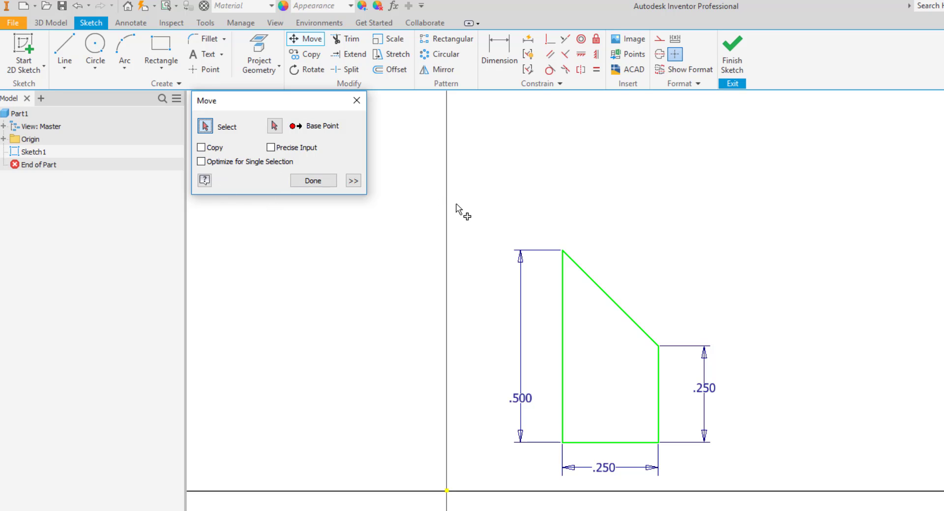
{"action": "left_click_drag", "start_coordinate": [455, 204], "coordinate": [784, 494]}
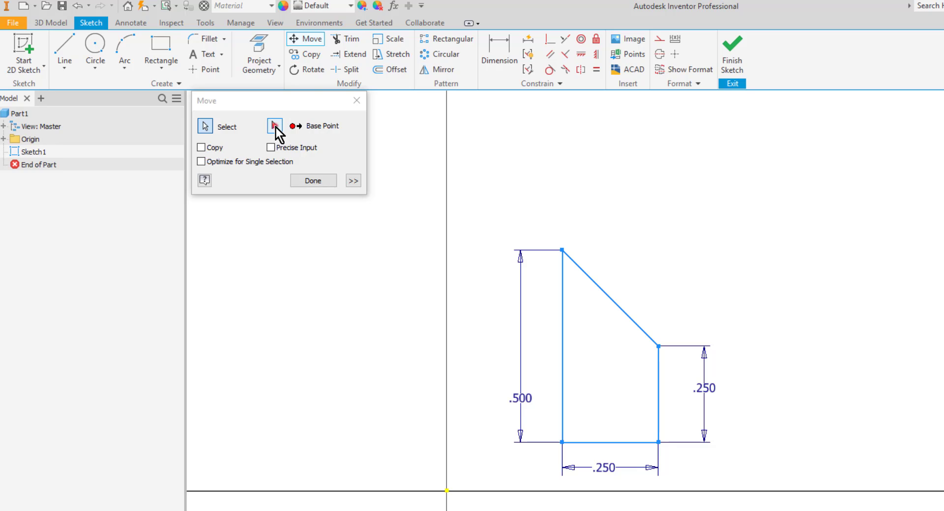
{"action": "left_click", "coordinate": [276, 127]}
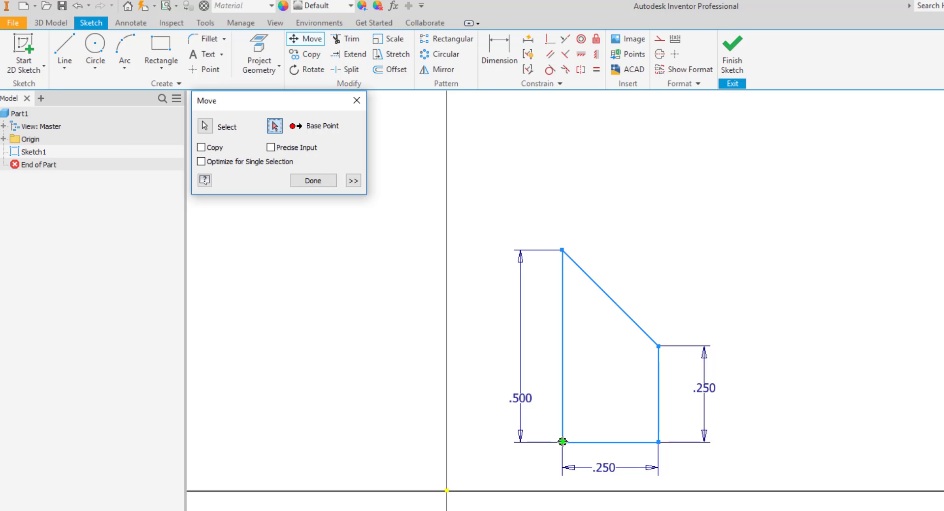
{"action": "left_click", "coordinate": [563, 442]}
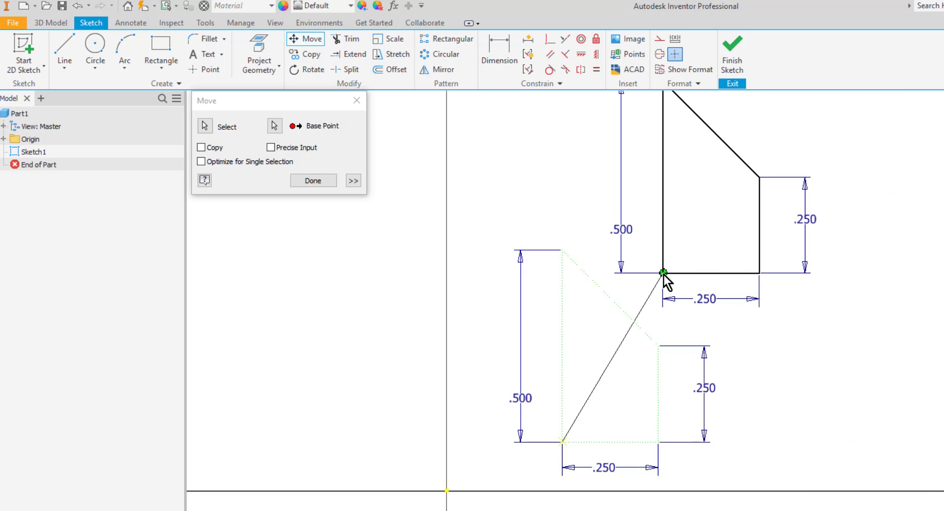
{"action": "left_click", "coordinate": [664, 274]}
{"action": "left_click", "coordinate": [313, 181]}
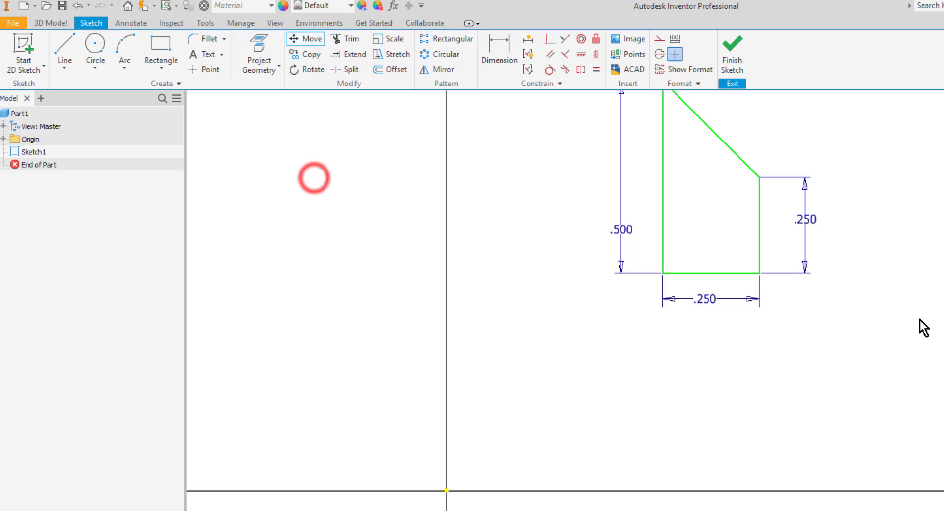
Step: Draw a two-point rectangle to the lower right of the profile
{"action": "middle_click_drag", "start_coordinate": [921, 326], "coordinate": [811, 350]}
{"action": "left_click", "coordinate": [144, 42]}
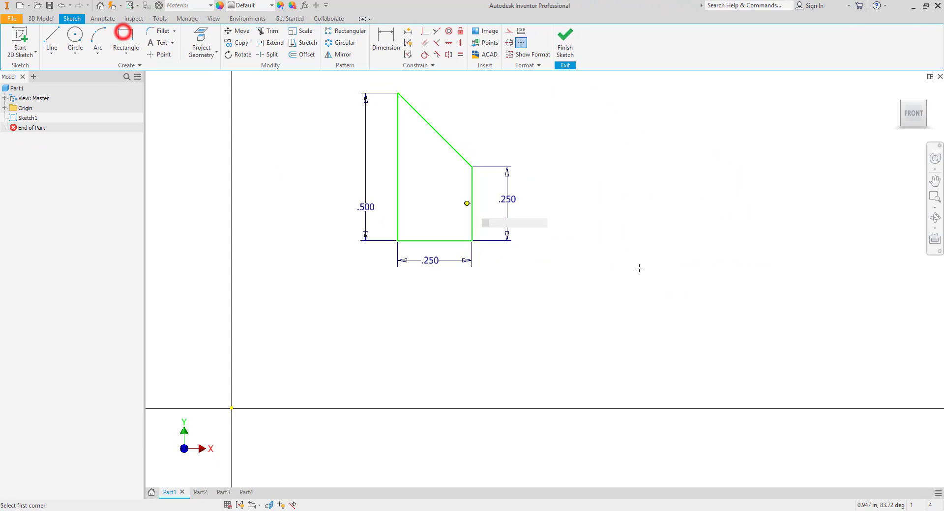
{"action": "left_click", "coordinate": [700, 346]}
{"action": "left_click", "coordinate": [850, 228]}
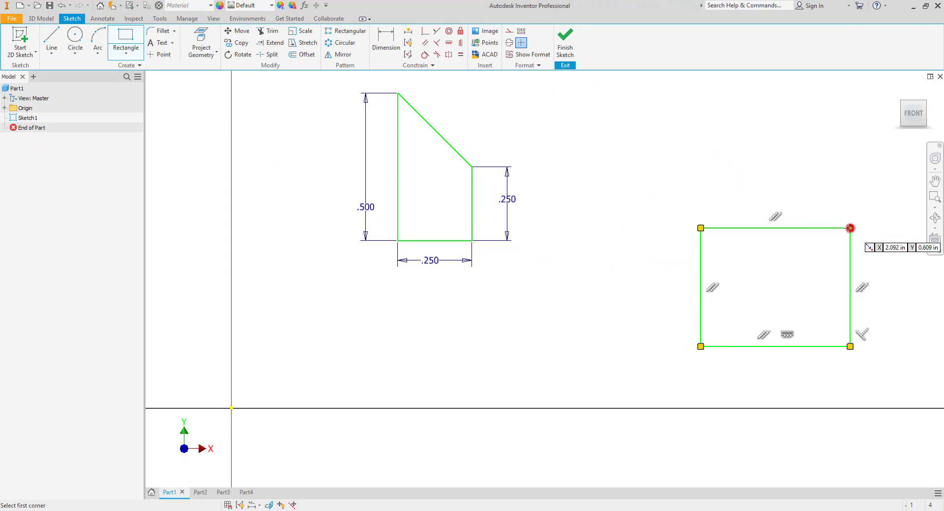
Step: Move the profile by its lower-left corner onto the rectangle's lower-right corner
{"action": "mouse_move", "coordinate": [506, 157]}
{"action": "middle_mouse_down"}
{"action": "mouse_move", "coordinate": [396, 150]}
{"action": "mouse_move", "coordinate": [400, 168]}
{"action": "middle_mouse_up"}
{"action": "left_click", "coordinate": [238, 30]}
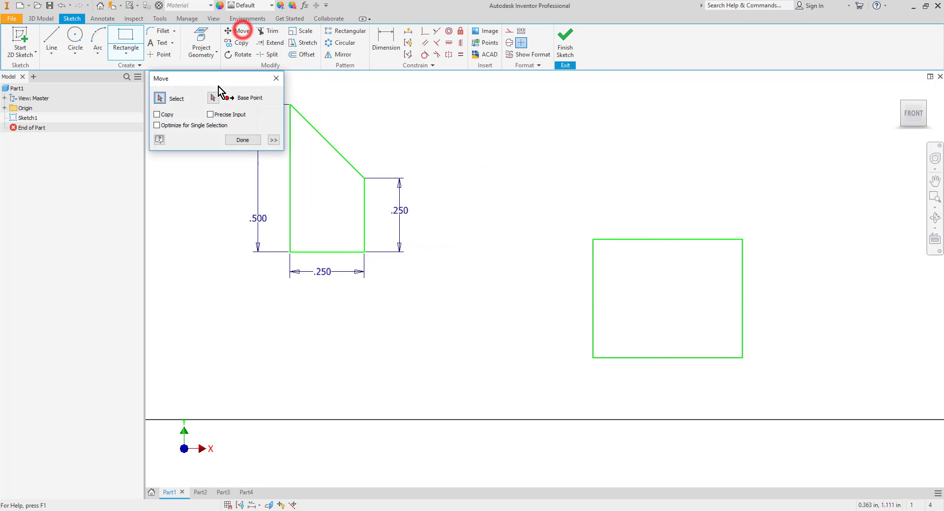
{"action": "mouse_move", "coordinate": [230, 316]}
{"action": "left_mouse_down"}
{"action": "mouse_move", "coordinate": [349, 219]}
{"action": "mouse_move", "coordinate": [436, 87]}
{"action": "left_mouse_up"}
{"action": "left_click", "coordinate": [213, 98]}
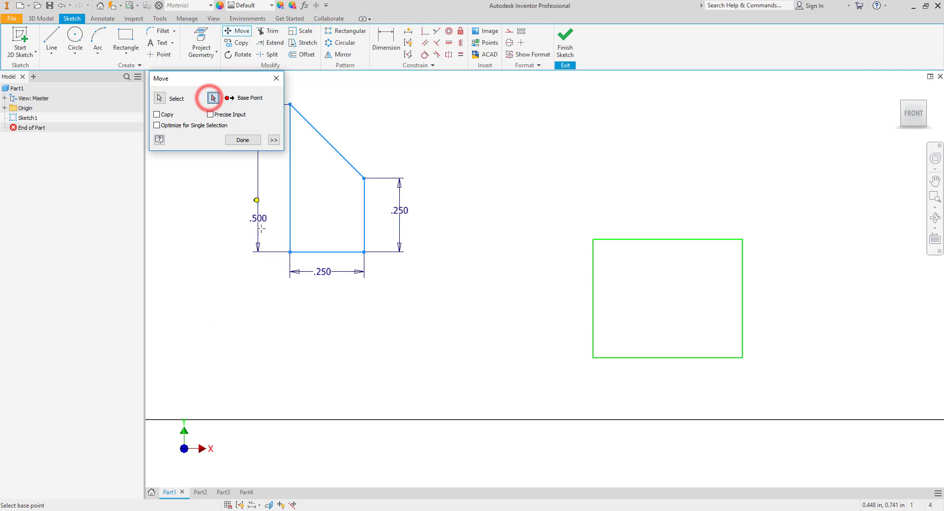
{"action": "left_click", "coordinate": [290, 252]}
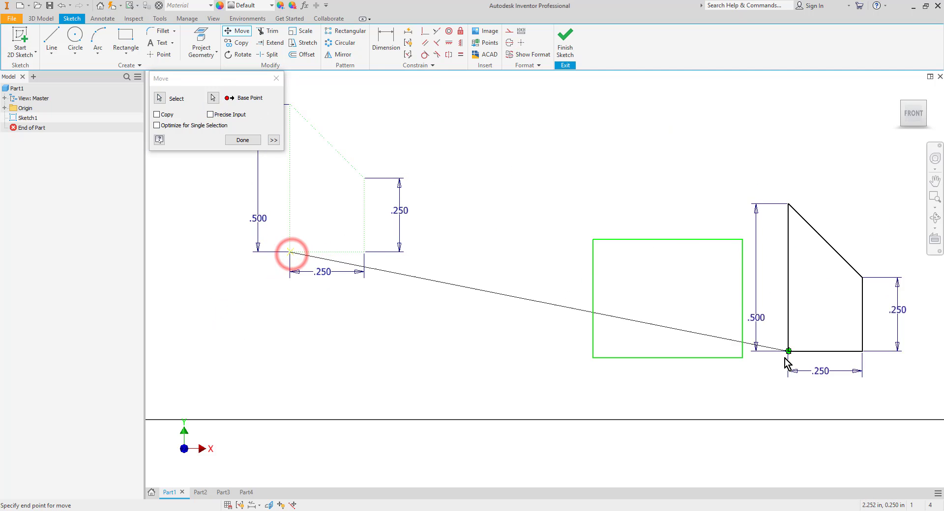
{"action": "left_click", "coordinate": [742, 358]}
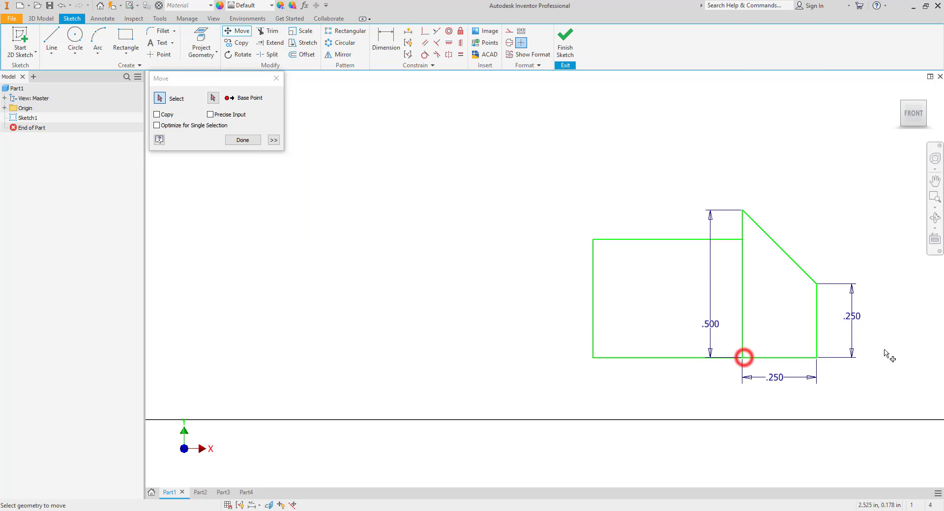
{"action": "left_click", "coordinate": [242, 141]}
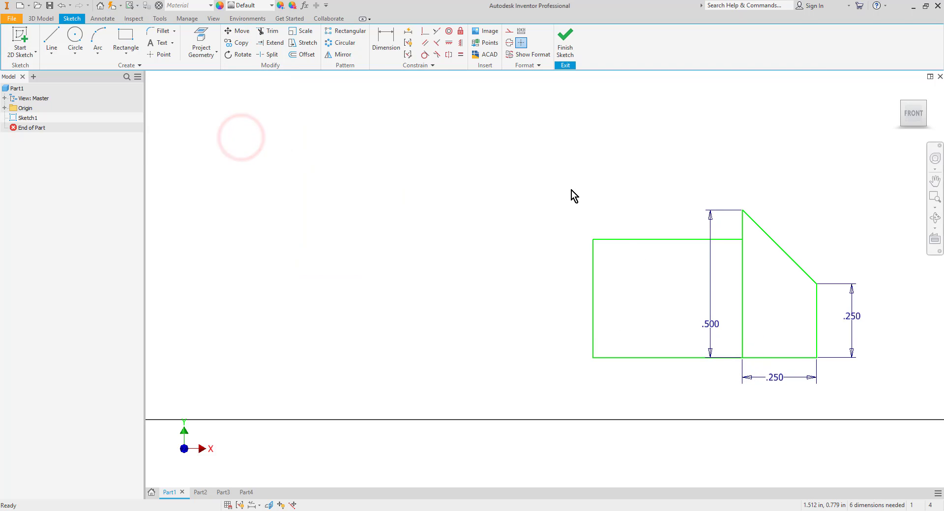
Step: Undo the profile move and the rectangle, bringing the vertical axis into view
{"action": "key", "text": "ctrl+z"}
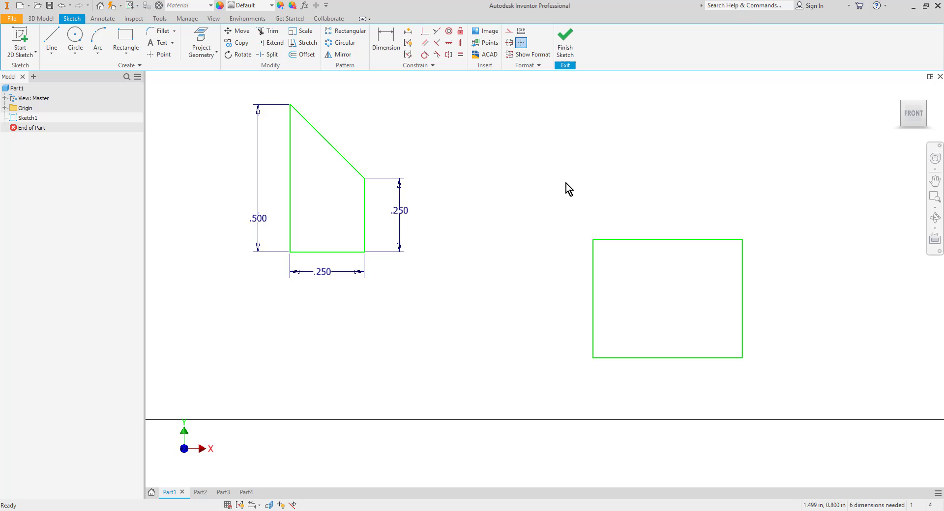
{"action": "key", "text": "ctrl+z"}
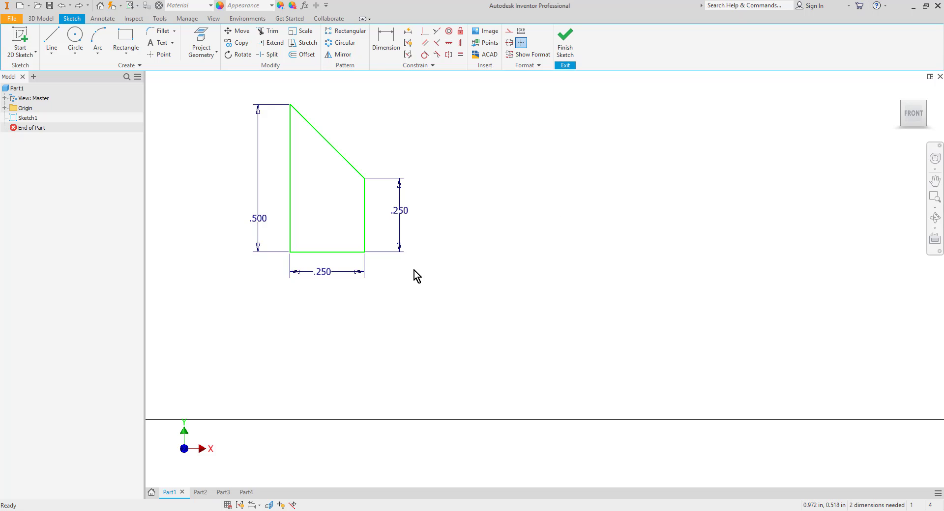
{"action": "middle_click_drag", "start_coordinate": [414, 270], "coordinate": [613, 279]}
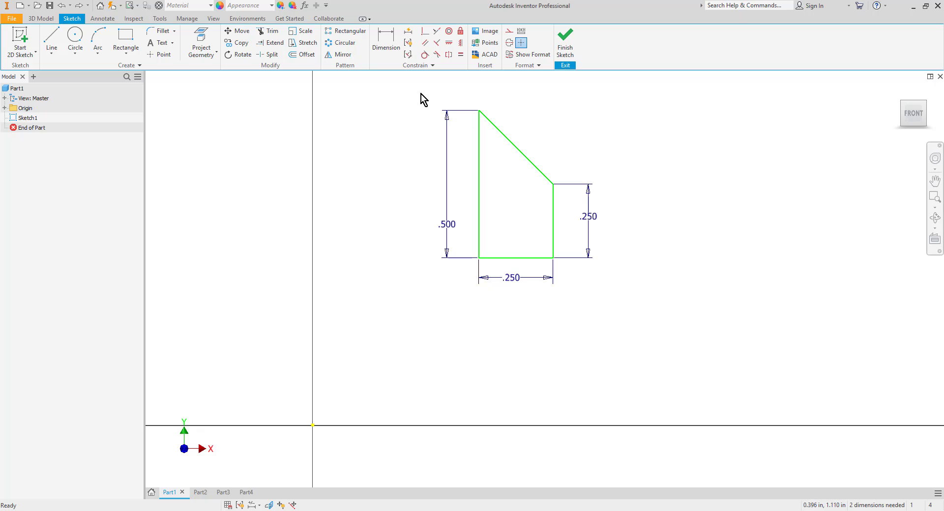
Step: Make the profile's lower-left corner coincident with the sketch origin
{"action": "left_click", "coordinate": [424, 32]}
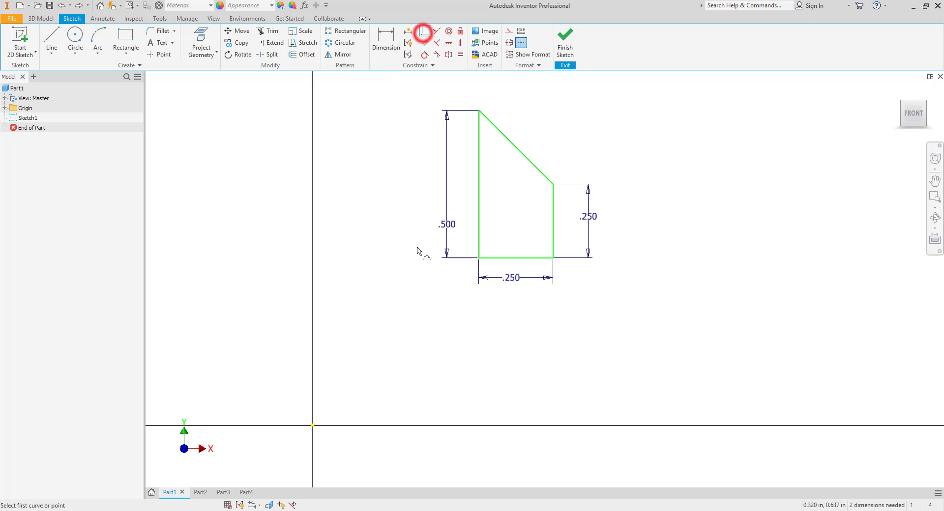
{"action": "left_click", "coordinate": [479, 258]}
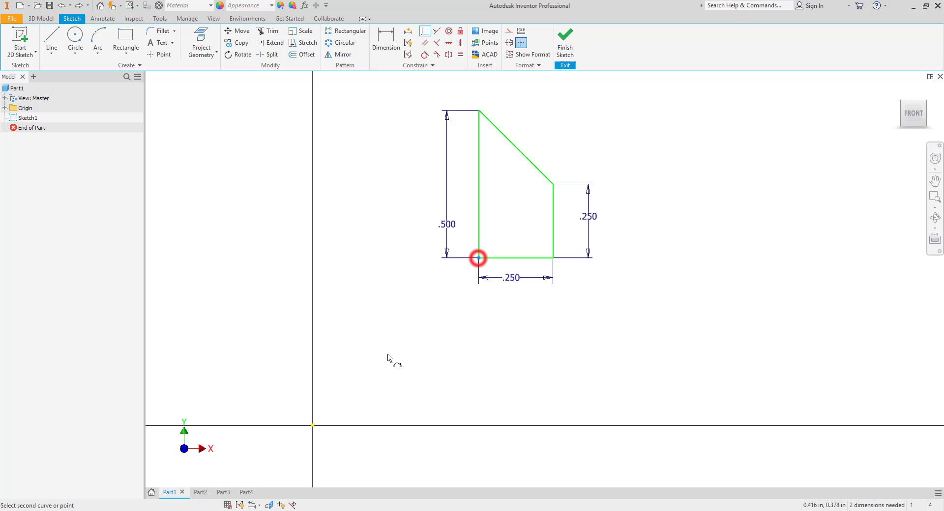
{"action": "left_click", "coordinate": [313, 426]}
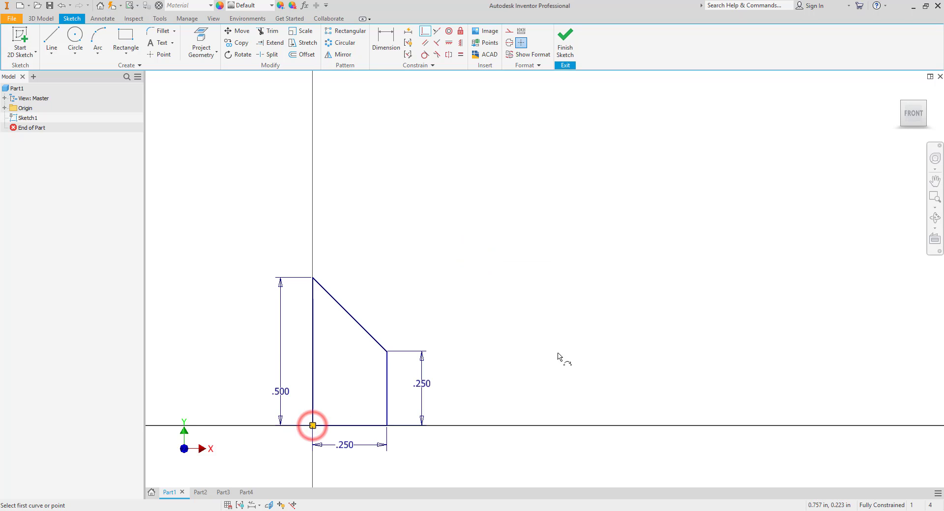
{"action": "middle_click_drag", "start_coordinate": [497, 384], "coordinate": [607, 268]}
{"action": "key", "text": "Escape"}
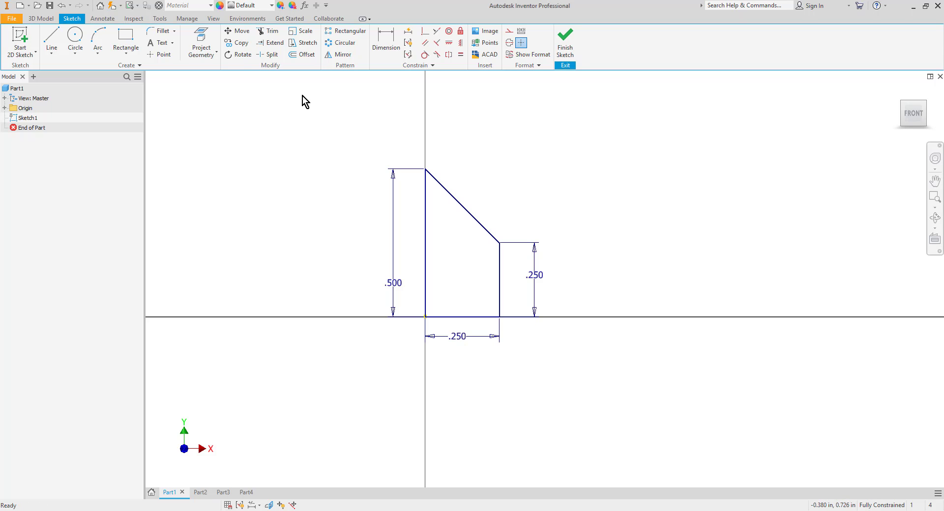
Step: Move the profile from its origin corner up and right, accepting removal of its constraints
{"action": "left_click", "coordinate": [240, 31]}
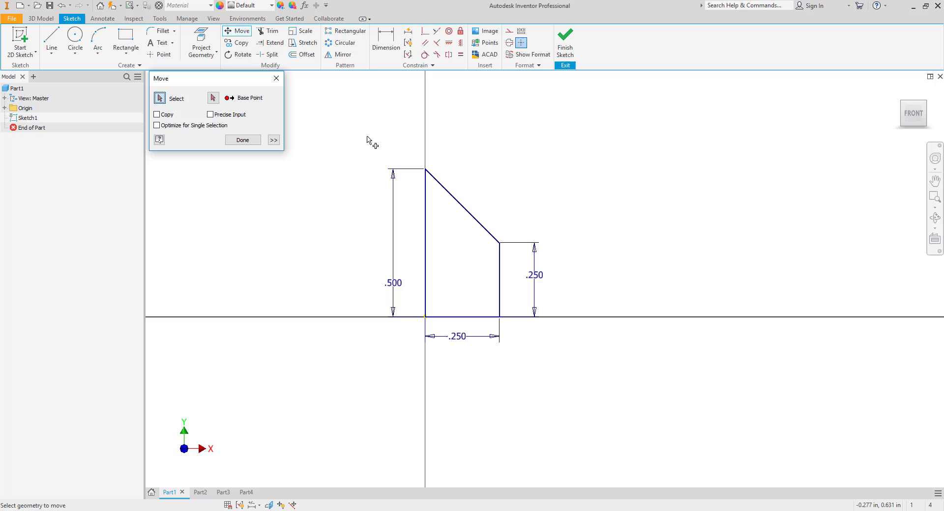
{"action": "mouse_move", "coordinate": [365, 138]}
{"action": "left_mouse_down"}
{"action": "mouse_move", "coordinate": [501, 384]}
{"action": "mouse_move", "coordinate": [571, 393]}
{"action": "left_mouse_up"}
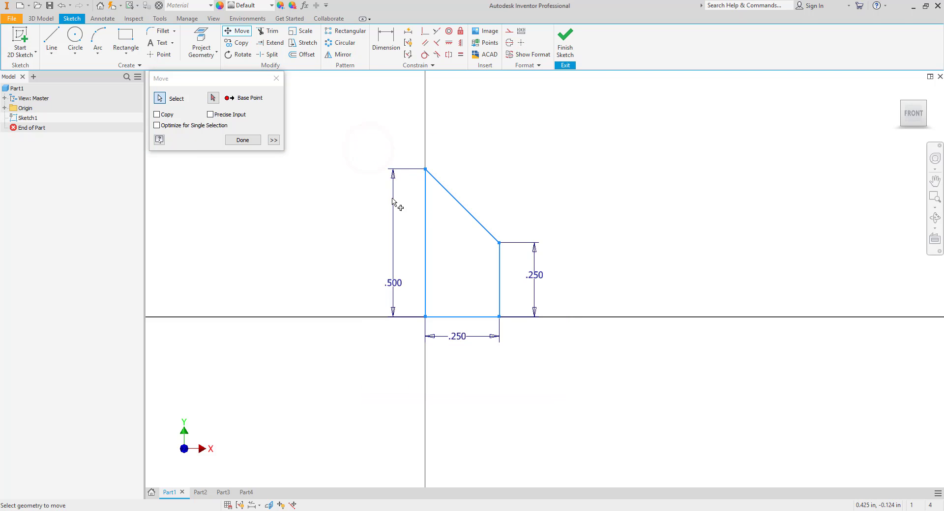
{"action": "left_click", "coordinate": [213, 97]}
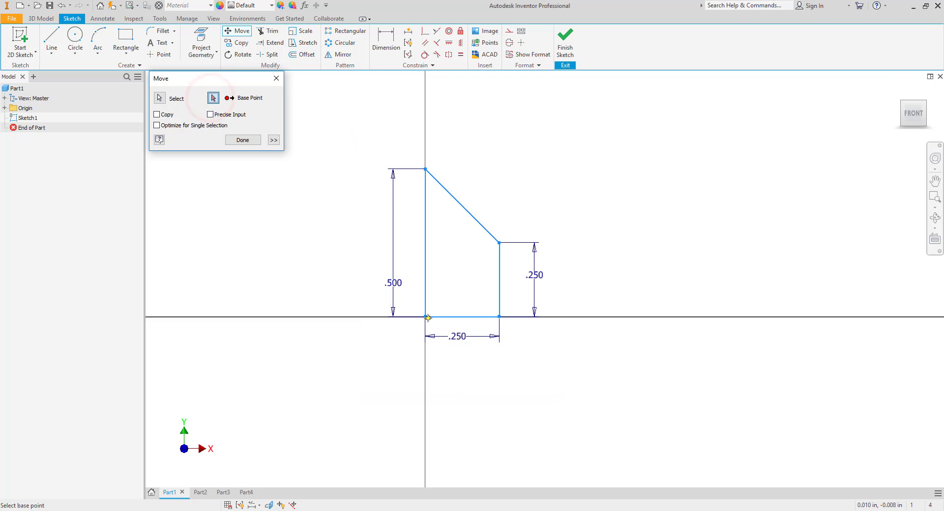
{"action": "left_click", "coordinate": [426, 317]}
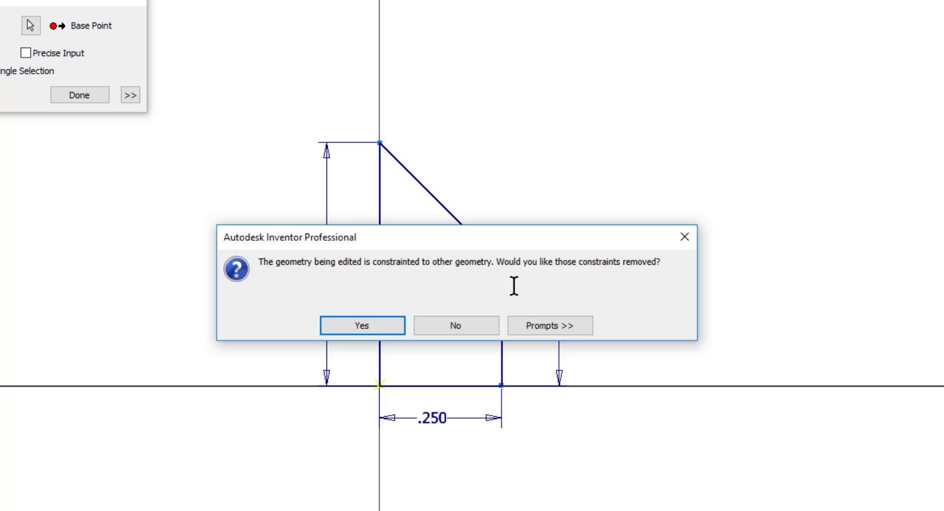
{"action": "left_click", "coordinate": [362, 325]}
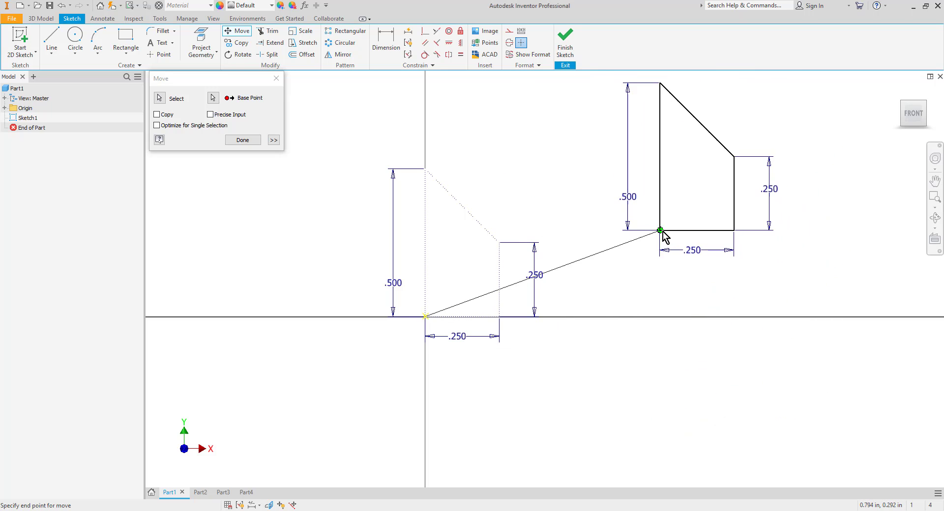
{"action": "left_click", "coordinate": [721, 238]}
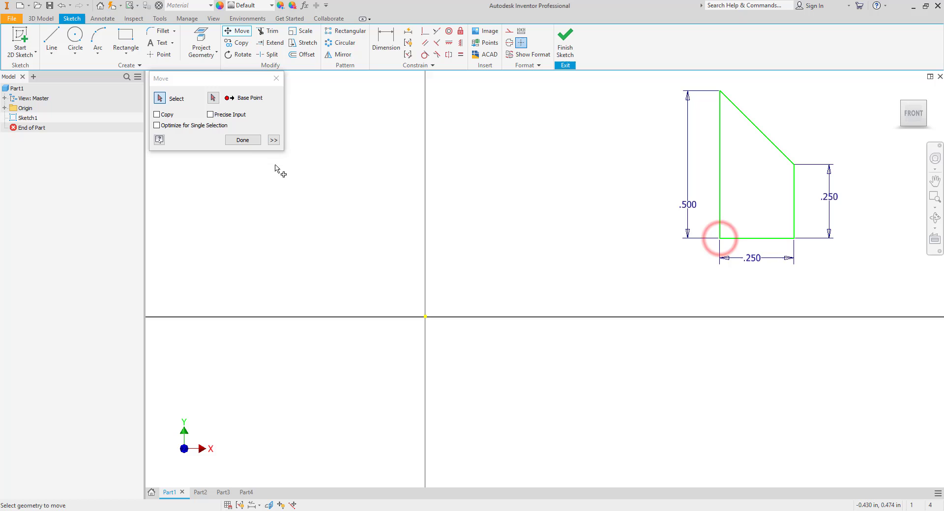
{"action": "left_click", "coordinate": [243, 140]}
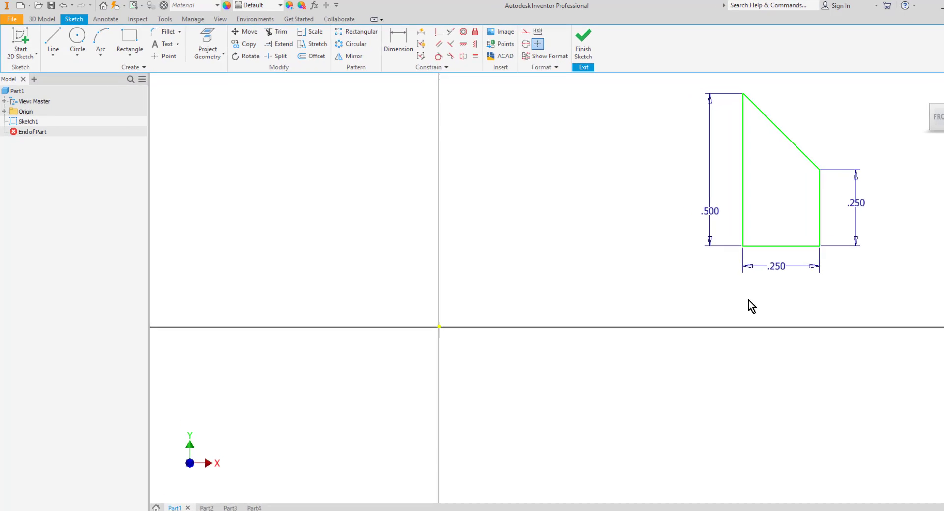
Step: Copy the profile from its lower-left corner, placing two copies side by side to the right
{"action": "mouse_move", "coordinate": [942, 394]}
{"action": "middle_mouse_down"}
{"action": "mouse_move", "coordinate": [836, 415]}
{"action": "mouse_move", "coordinate": [638, 432]}
{"action": "middle_mouse_up"}
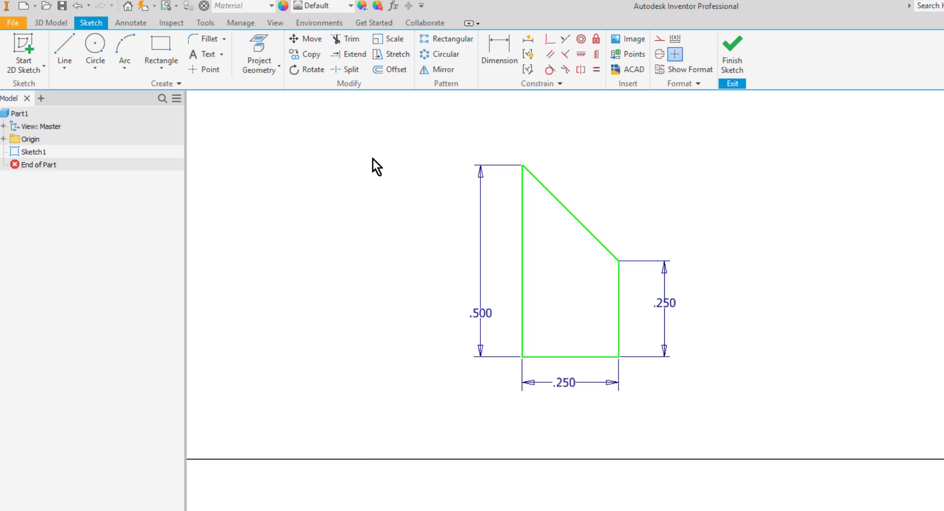
{"action": "left_click", "coordinate": [311, 54]}
{"action": "mouse_move", "coordinate": [427, 126]}
{"action": "left_mouse_down"}
{"action": "mouse_move", "coordinate": [717, 436]}
{"action": "mouse_move", "coordinate": [732, 440]}
{"action": "left_mouse_up"}
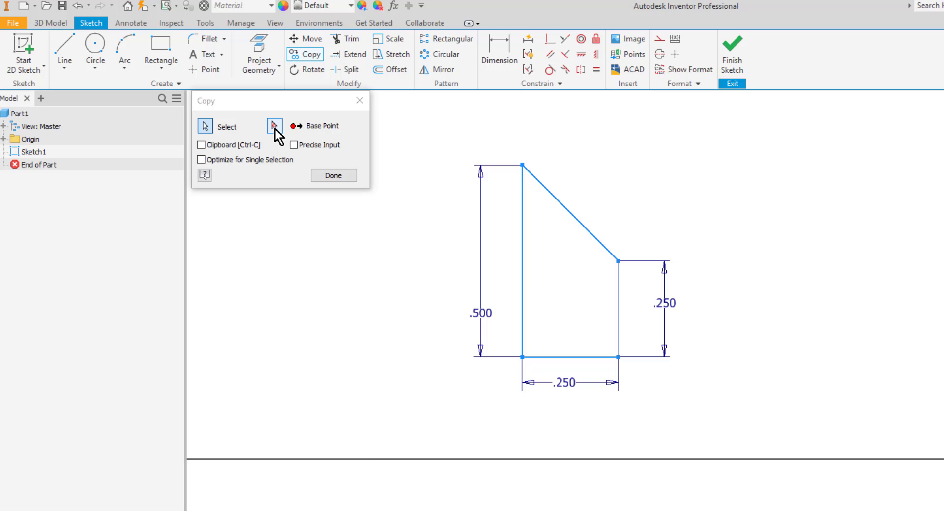
{"action": "left_click", "coordinate": [274, 127]}
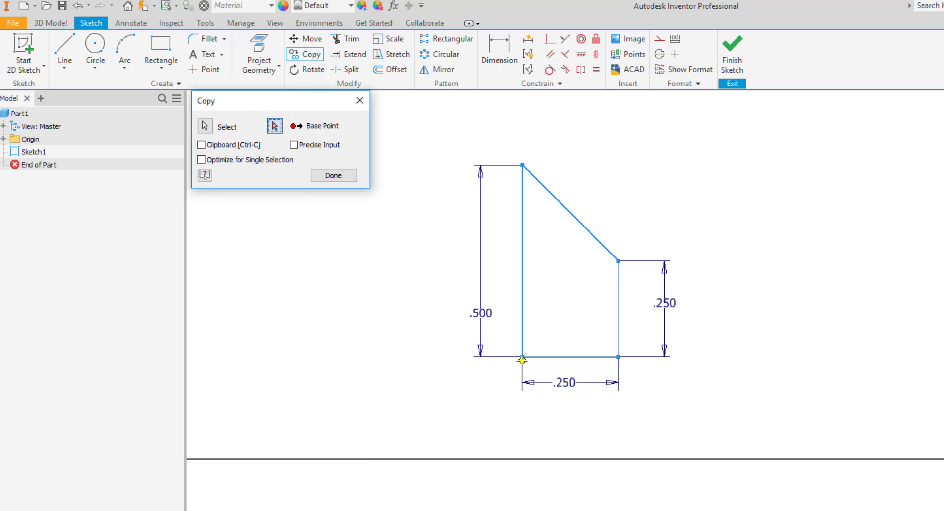
{"action": "left_click", "coordinate": [522, 356]}
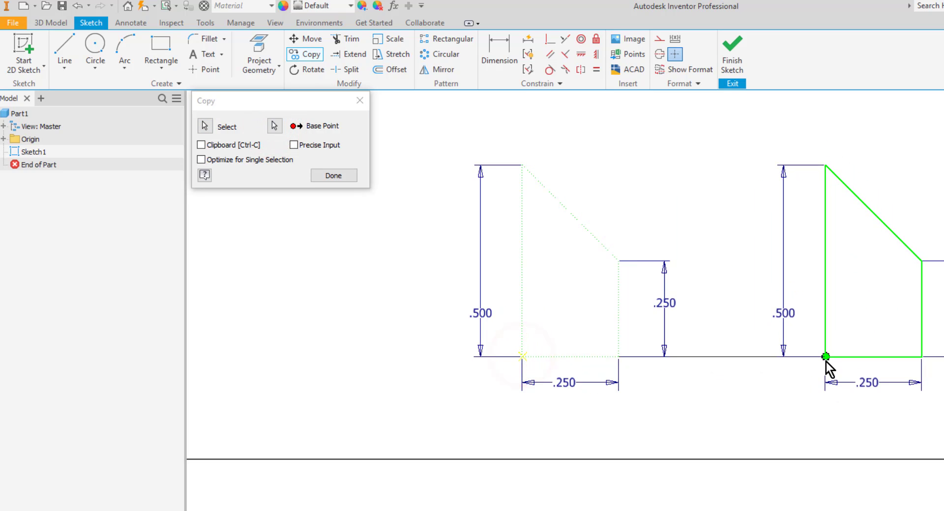
{"action": "left_click", "coordinate": [828, 360]}
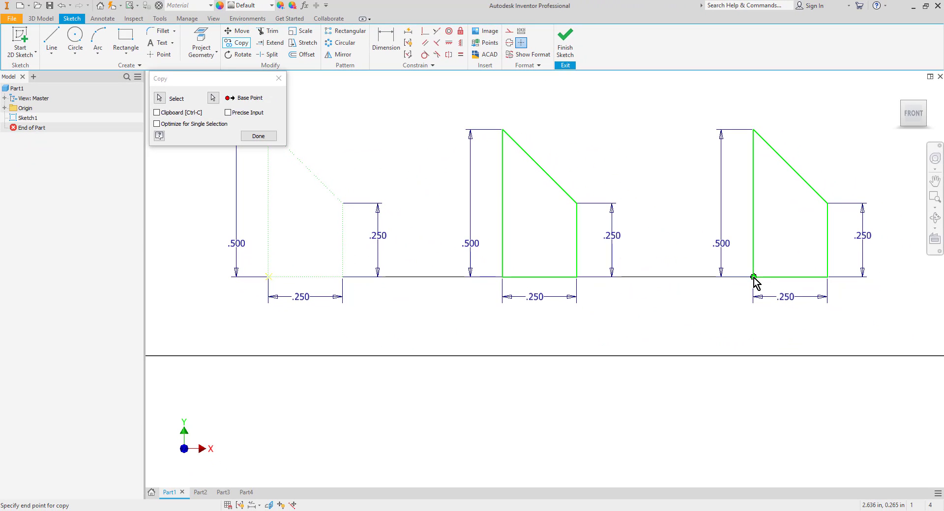
{"action": "left_click", "coordinate": [754, 277]}
{"action": "left_click", "coordinate": [261, 136]}
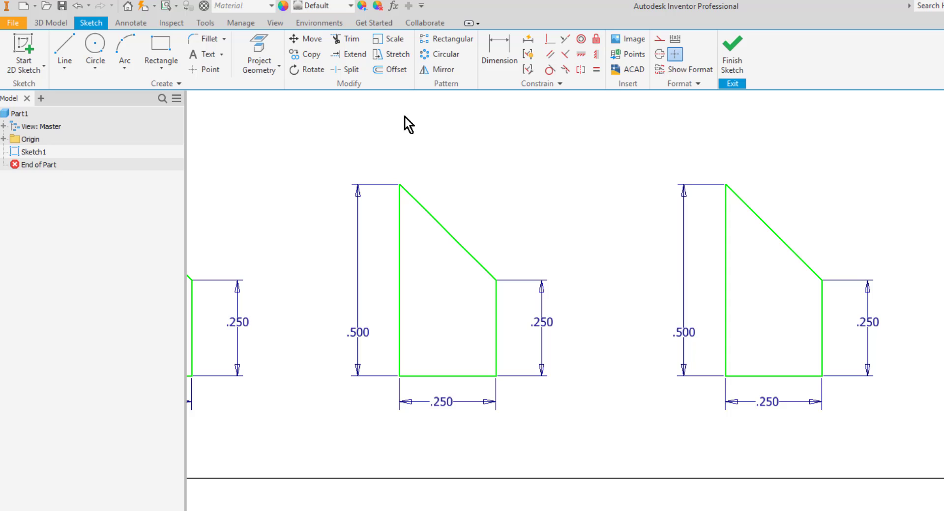
Step: Rotate the rightmost profile 270° about its bottom-right corner, allowing constraint removal
{"action": "left_click", "coordinate": [314, 73]}
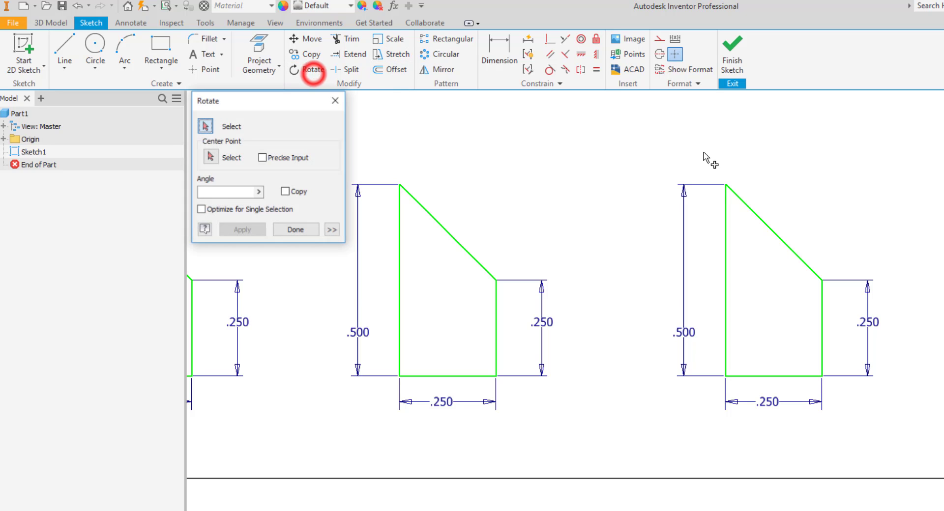
{"action": "left_click_drag", "start_coordinate": [632, 143], "coordinate": [940, 454]}
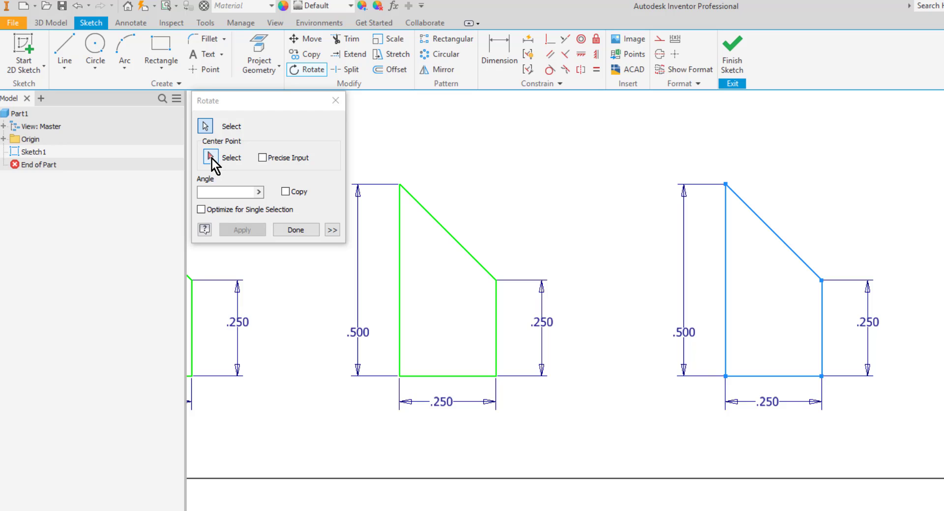
{"action": "left_click", "coordinate": [211, 157]}
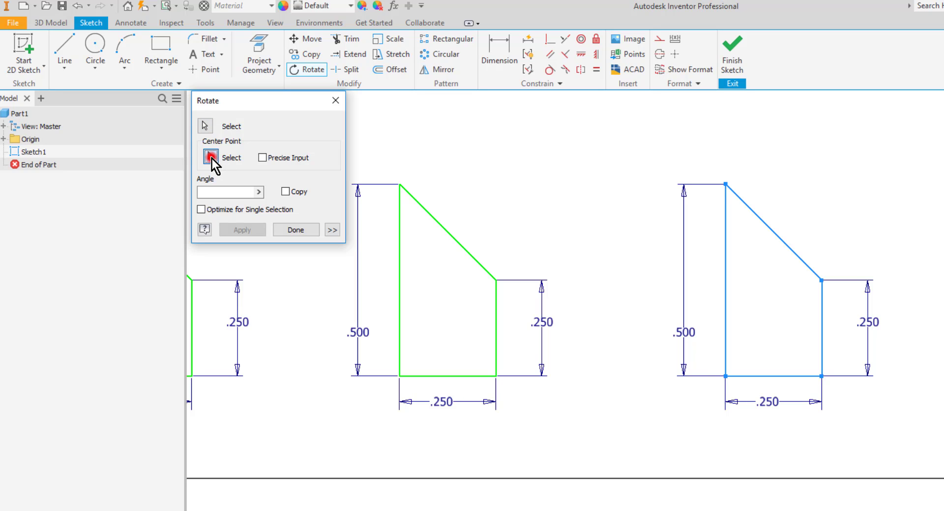
{"action": "left_click", "coordinate": [823, 376]}
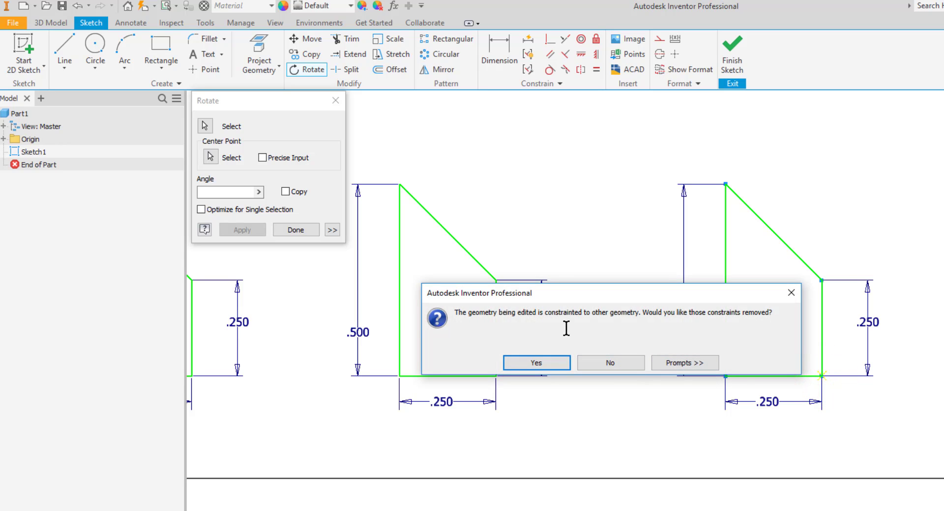
{"action": "left_click", "coordinate": [545, 365]}
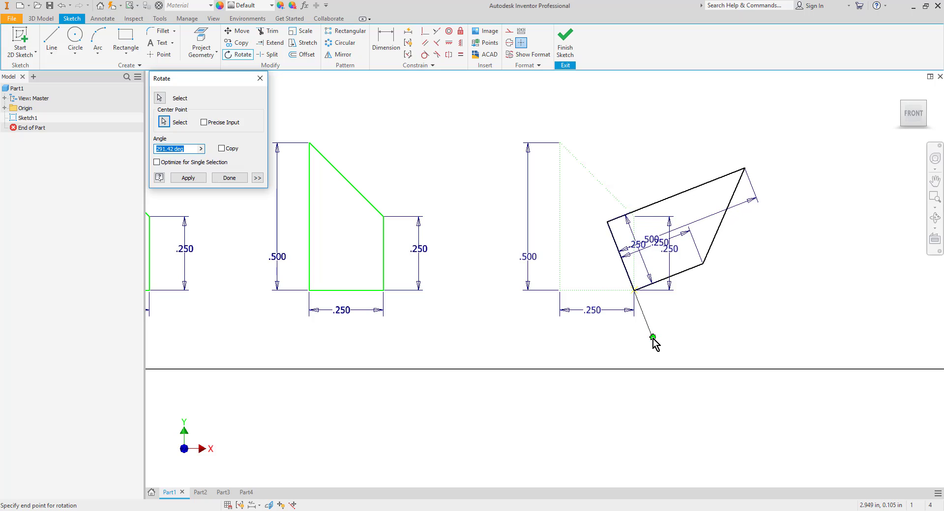
{"action": "type", "text": "270"}
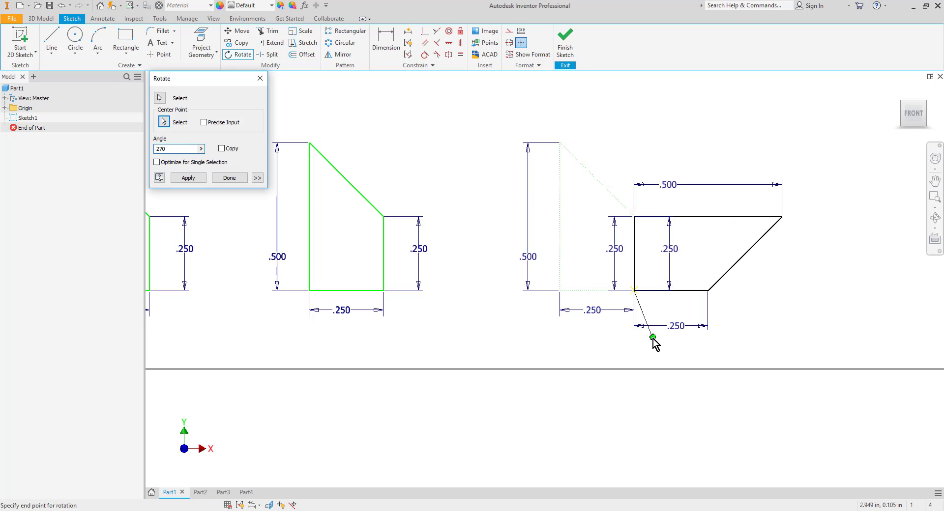
{"action": "key", "text": "Return"}
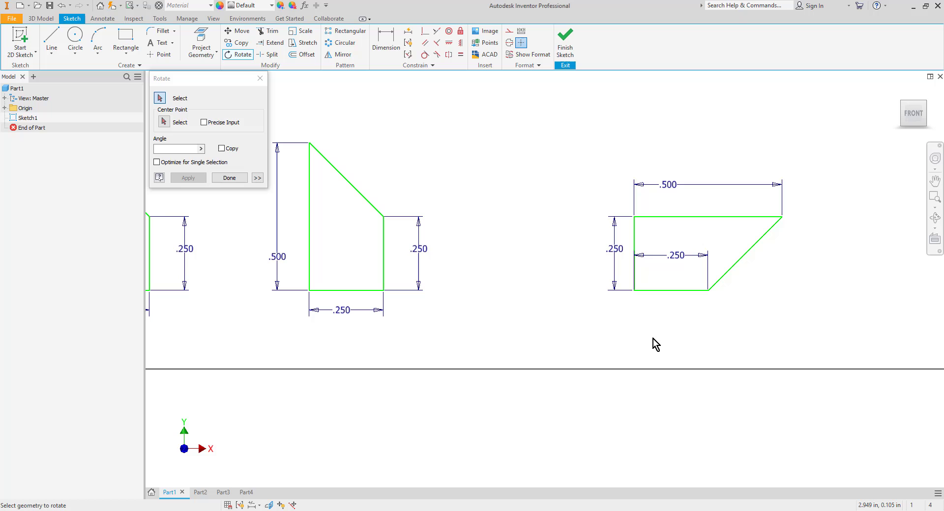
{"action": "left_click", "coordinate": [218, 181]}
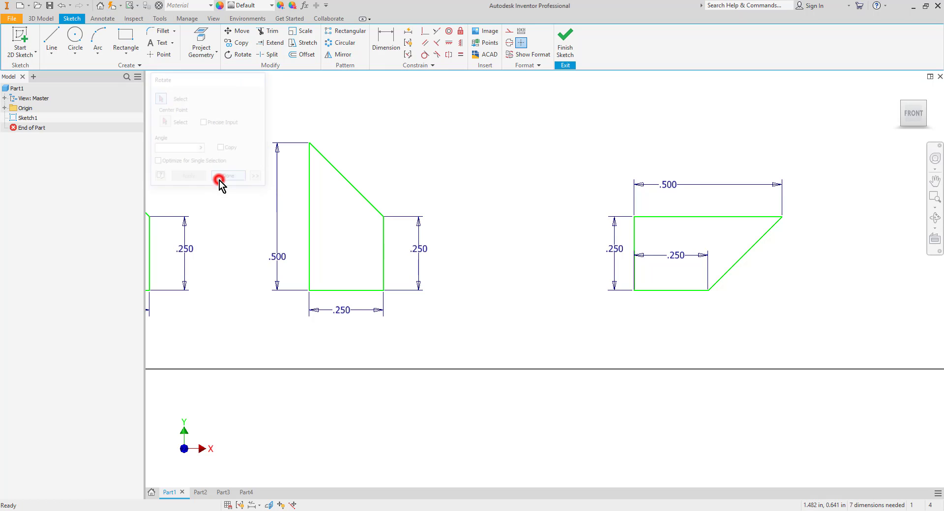
Step: Drag a corner of the rotated profile, then constrain its top edge horizontal
{"action": "left_click", "coordinate": [806, 317]}
{"action": "mouse_move", "coordinate": [782, 216]}
{"action": "left_mouse_down"}
{"action": "mouse_move", "coordinate": [755, 152]}
{"action": "mouse_move", "coordinate": [803, 206]}
{"action": "mouse_move", "coordinate": [792, 231]}
{"action": "mouse_move", "coordinate": [717, 164]}
{"action": "mouse_move", "coordinate": [783, 215]}
{"action": "mouse_move", "coordinate": [709, 188]}
{"action": "mouse_move", "coordinate": [777, 176]}
{"action": "mouse_move", "coordinate": [799, 236]}
{"action": "mouse_move", "coordinate": [716, 172]}
{"action": "mouse_move", "coordinate": [771, 219]}
{"action": "mouse_move", "coordinate": [787, 209]}
{"action": "mouse_move", "coordinate": [733, 204]}
{"action": "mouse_move", "coordinate": [780, 217]}
{"action": "mouse_move", "coordinate": [766, 239]}
{"action": "left_mouse_up"}
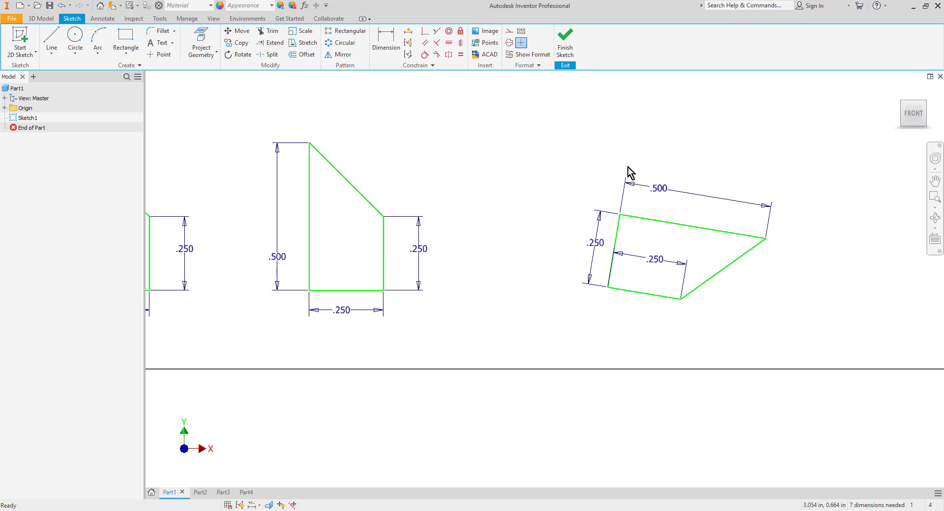
{"action": "left_click", "coordinate": [449, 43]}
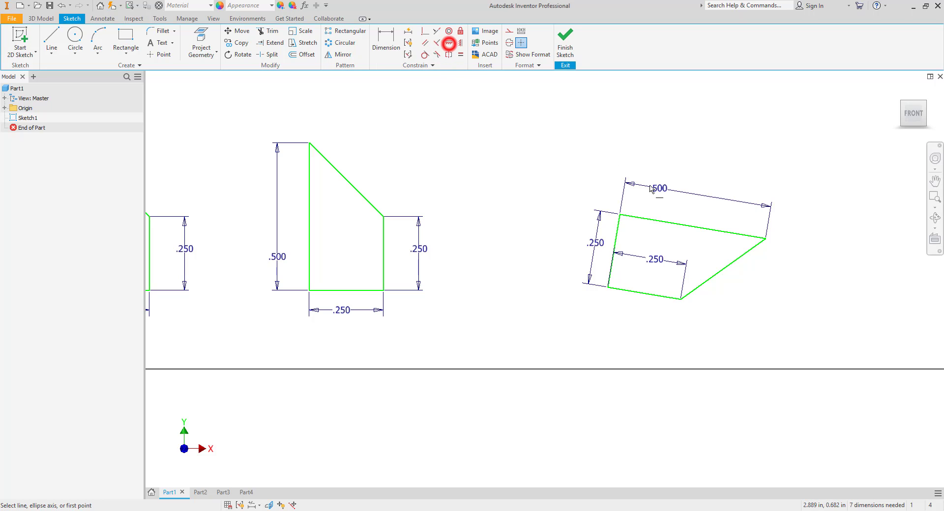
{"action": "left_click", "coordinate": [637, 218]}
{"action": "key", "text": "Escape"}
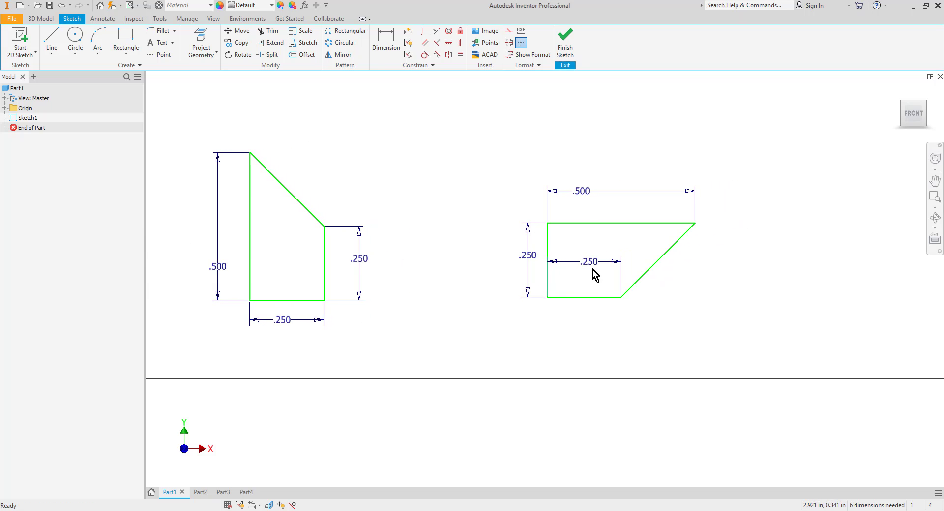
Step: Set the rotated profile's bottom width and height dimensions to .500
{"action": "double_click", "coordinate": [588, 262]}
{"action": "type", "text": "."}
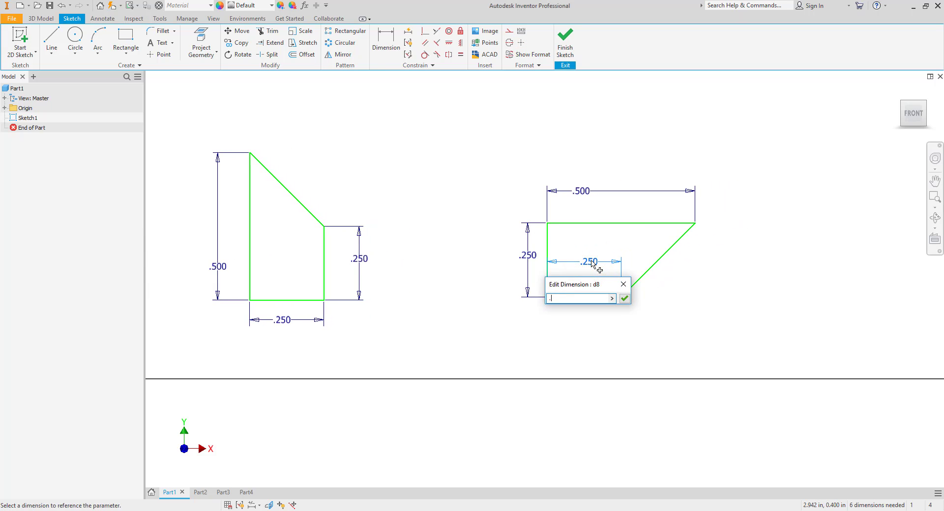
{"action": "type", "text": "5"}
{"action": "key", "text": "Return"}
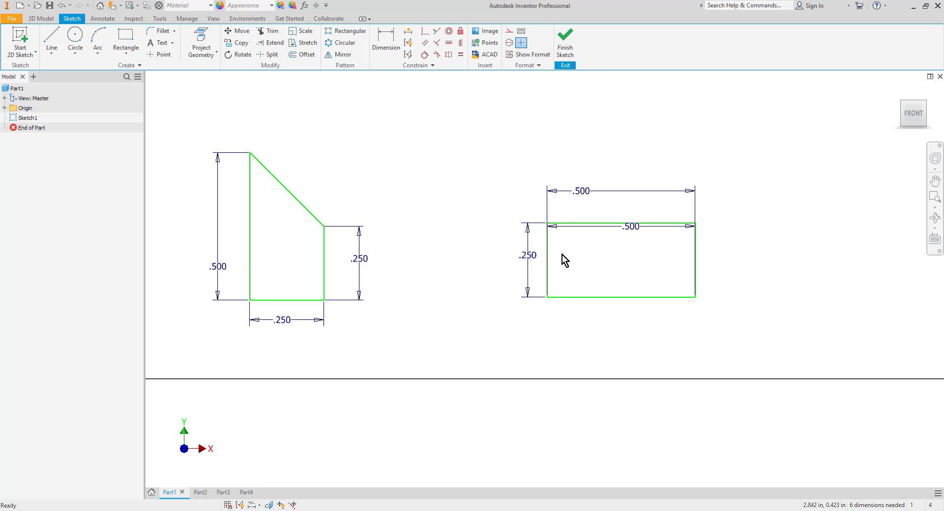
{"action": "double_click", "coordinate": [529, 255]}
{"action": "type", "text": ".5"}
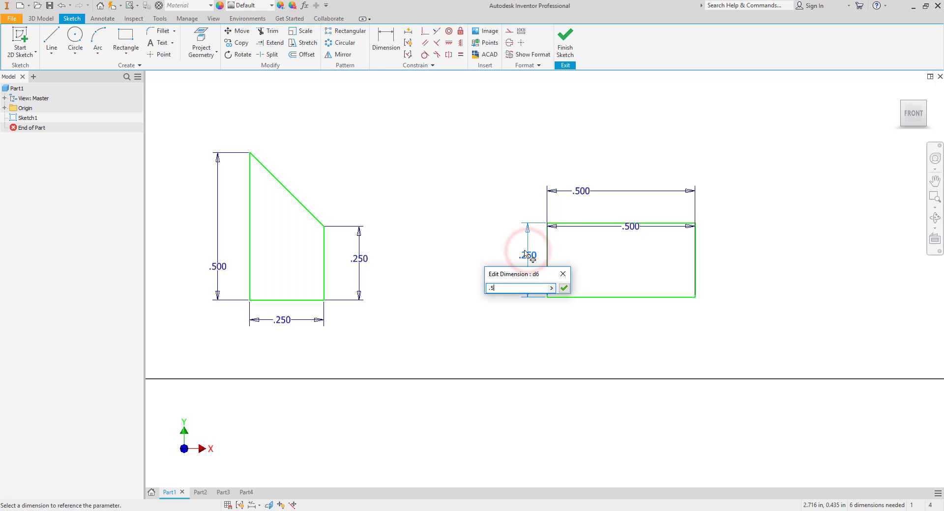
{"action": "key", "text": "Return"}
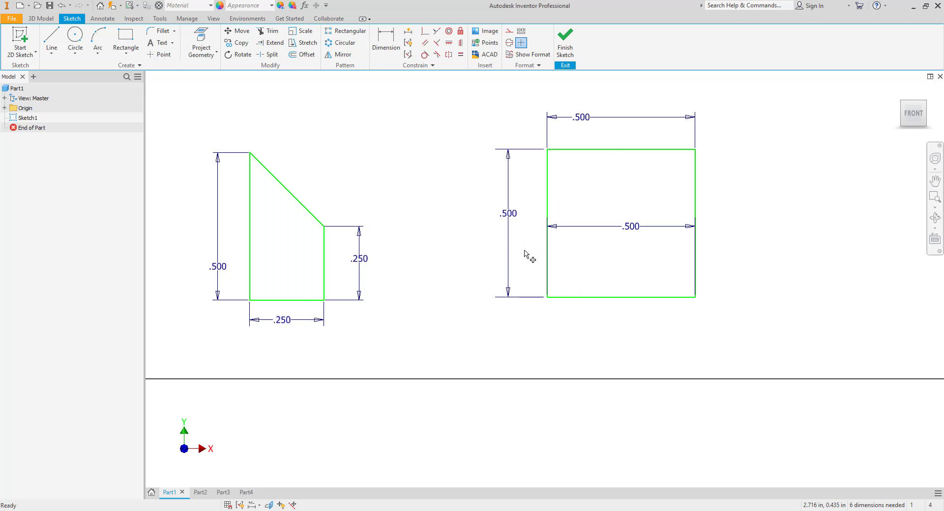
Step: Change the top width dimension to 1.000 and recenter the view on all shapes
{"action": "double_click", "coordinate": [580, 119]}
{"action": "type", "text": "1"}
{"action": "key", "text": "Return"}
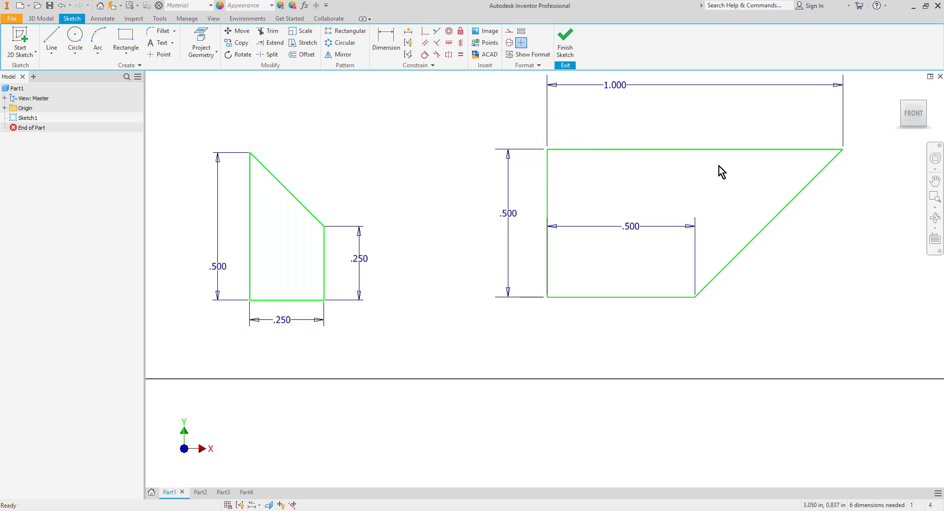
{"action": "middle_click_drag", "start_coordinate": [845, 263], "coordinate": [688, 303]}
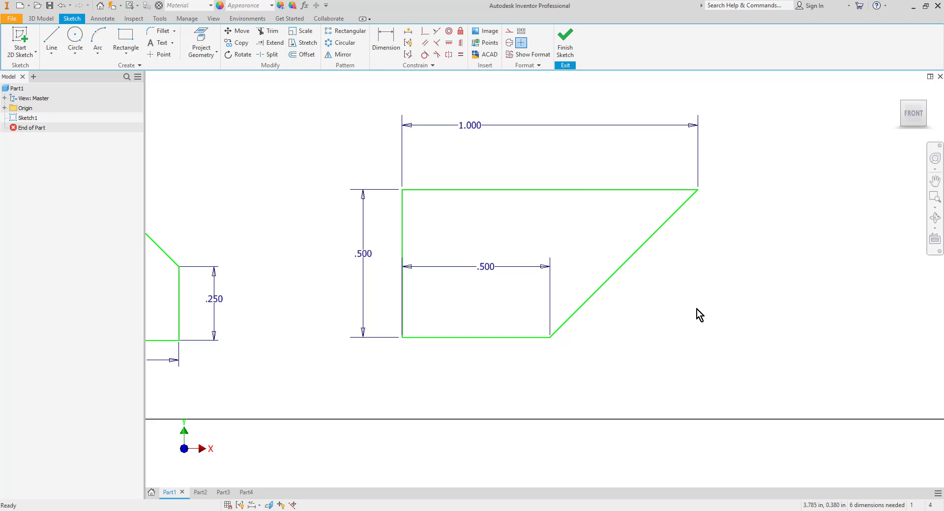
{"action": "scroll", "coordinate": [698, 317], "scroll_direction": "down", "scroll_amount": 1}
{"action": "scroll", "coordinate": [699, 317], "scroll_direction": "up", "scroll_amount": 3}
{"action": "middle_click_drag", "start_coordinate": [712, 329], "coordinate": [670, 331]}
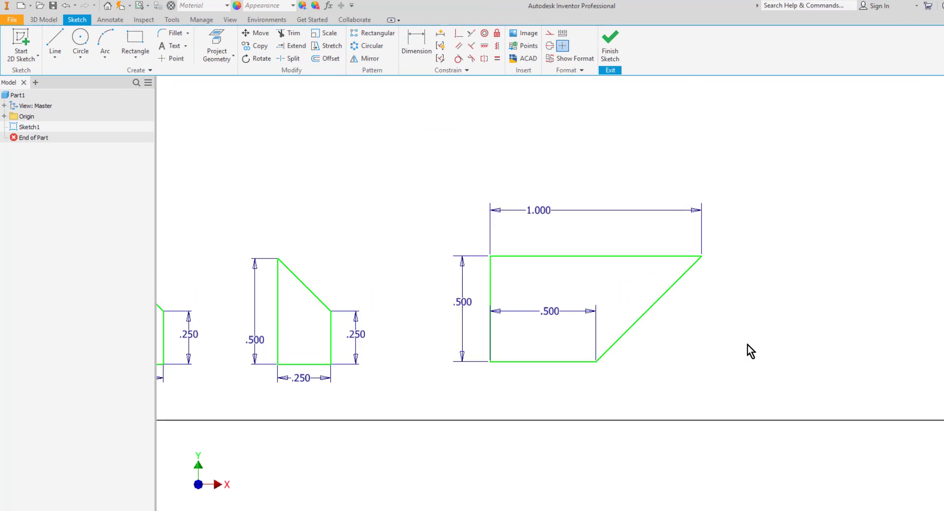
{"action": "left_click", "coordinate": [744, 345]}
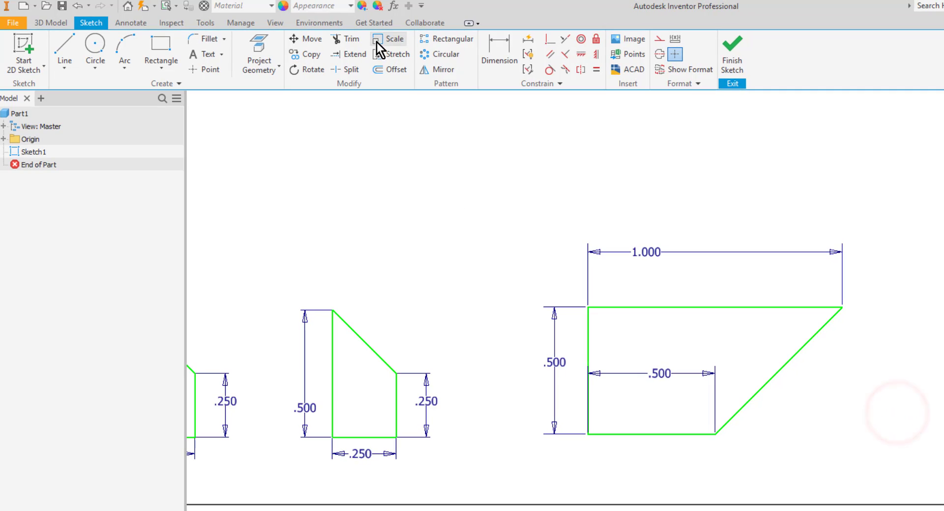
Step: Scale the right profile by a factor of 2 about its lower-left corner, relaxing dimensions
{"action": "left_click", "coordinate": [315, 35]}
{"action": "left_click_drag", "start_coordinate": [499, 196], "coordinate": [941, 464]}
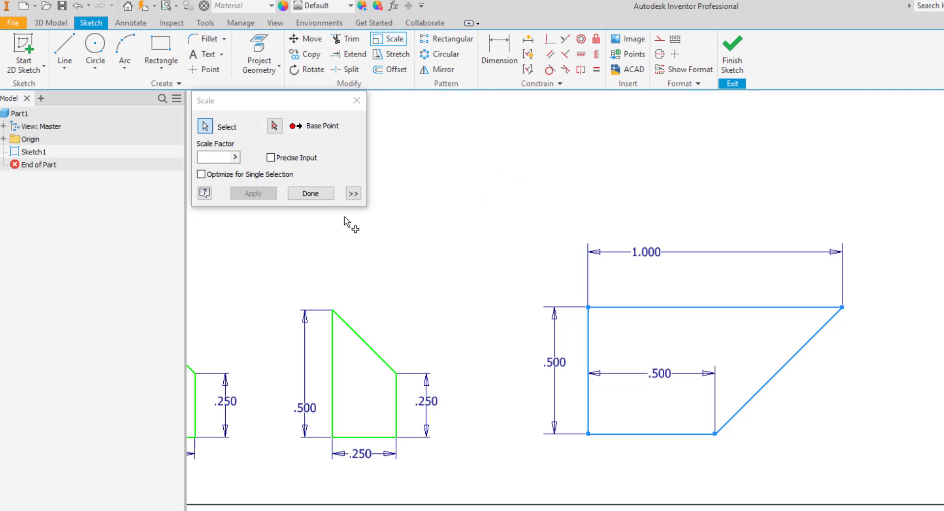
{"action": "left_click", "coordinate": [275, 126]}
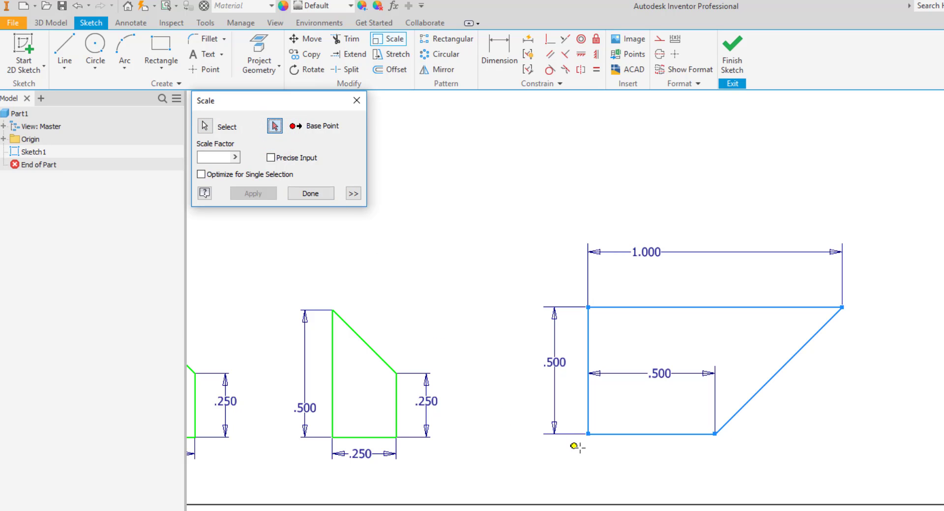
{"action": "left_click", "coordinate": [589, 434]}
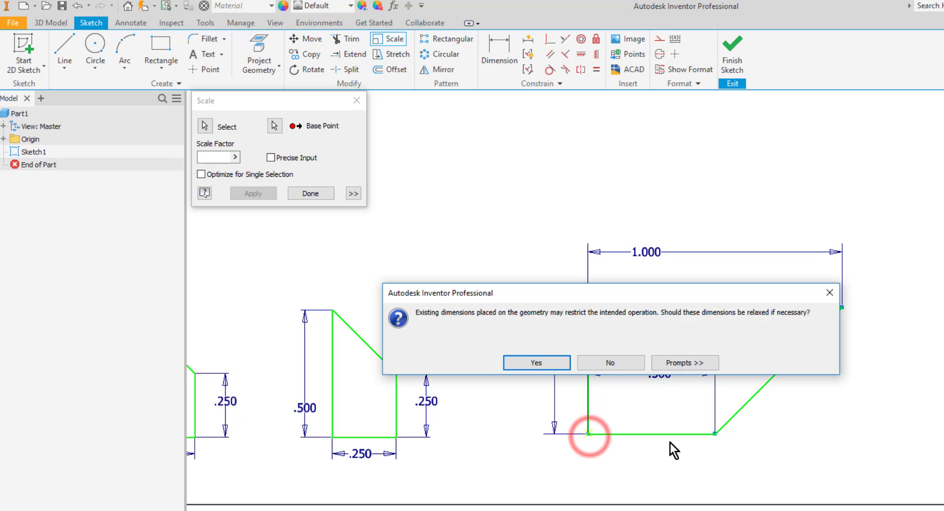
{"action": "left_click", "coordinate": [539, 365]}
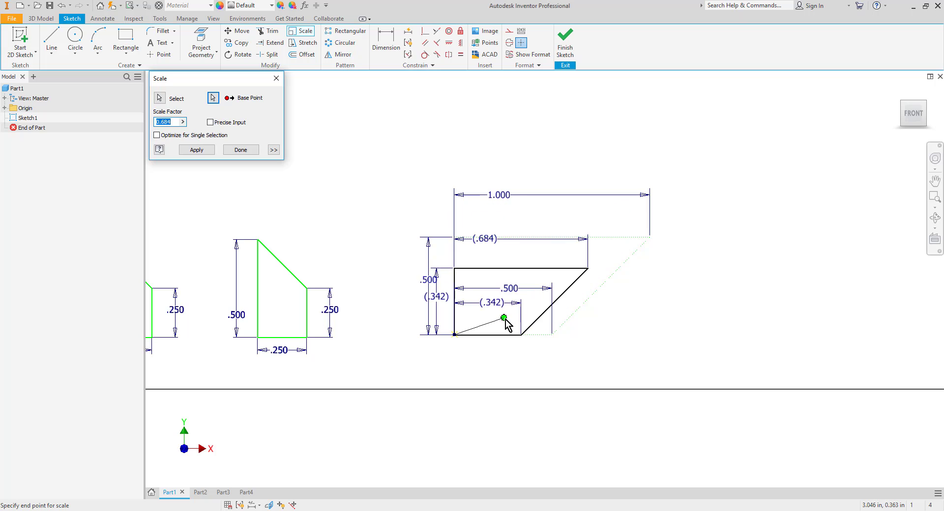
{"action": "type", "text": "2"}
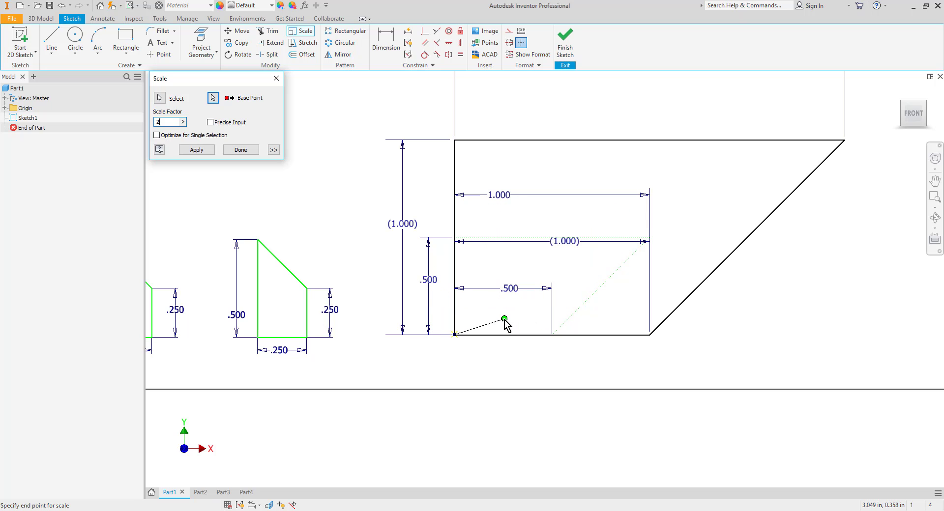
{"action": "key", "text": "Return"}
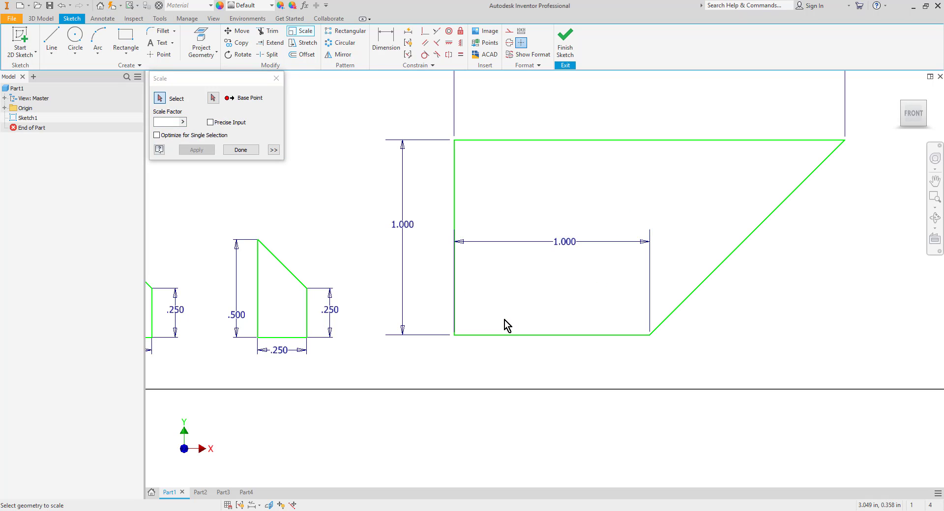
{"action": "left_click", "coordinate": [239, 150]}
{"action": "scroll", "coordinate": [728, 292], "scroll_direction": "up", "scroll_amount": 3}
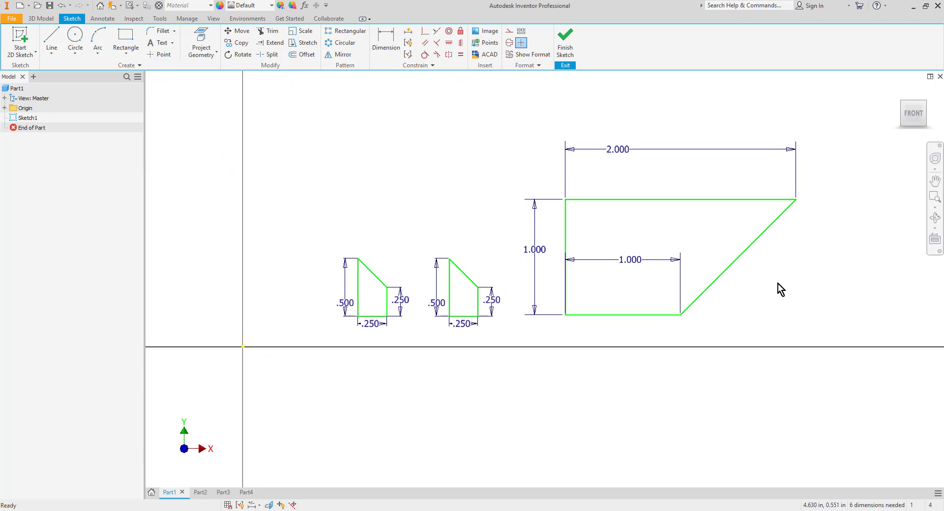
{"action": "middle_click_drag", "start_coordinate": [781, 289], "coordinate": [733, 295]}
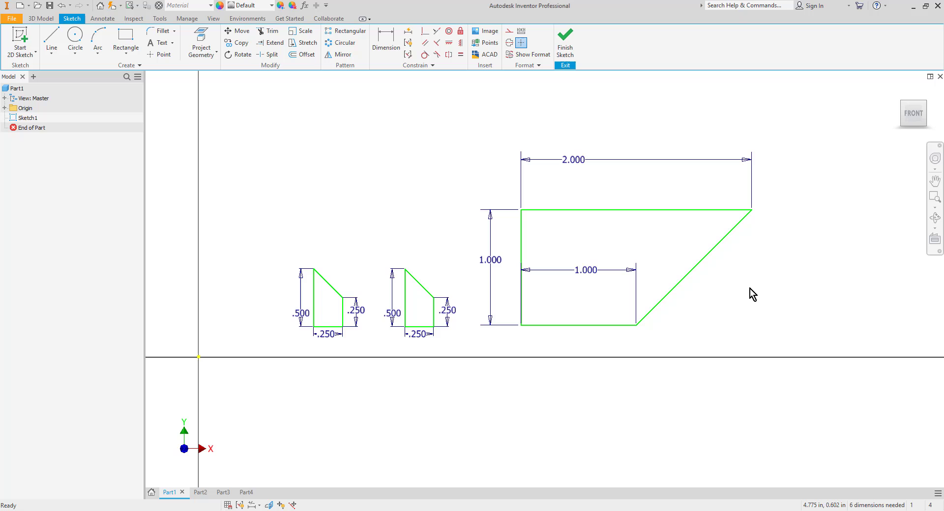
{"action": "middle_click_drag", "start_coordinate": [800, 281], "coordinate": [651, 278]}
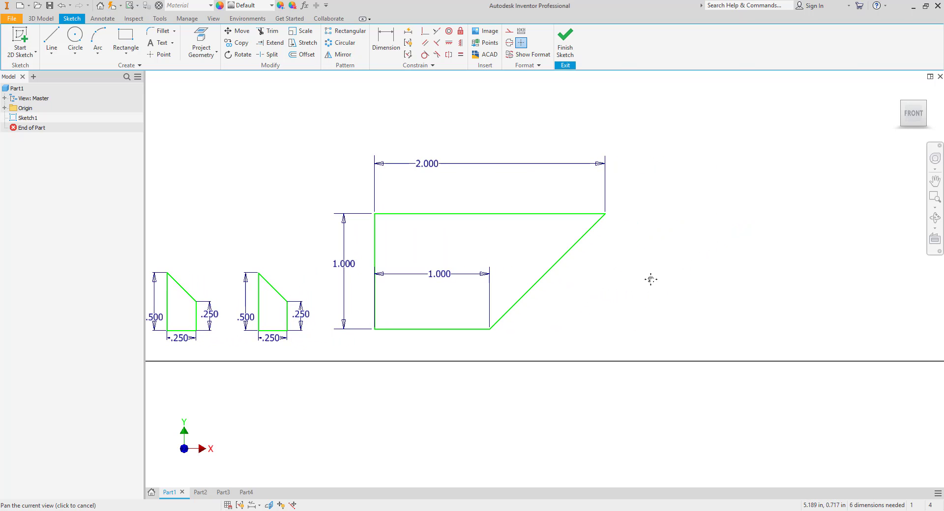
Step: Stretch the large profile's right-hand lines from the top-right corner, accepting both warnings
{"action": "left_click", "coordinate": [300, 44]}
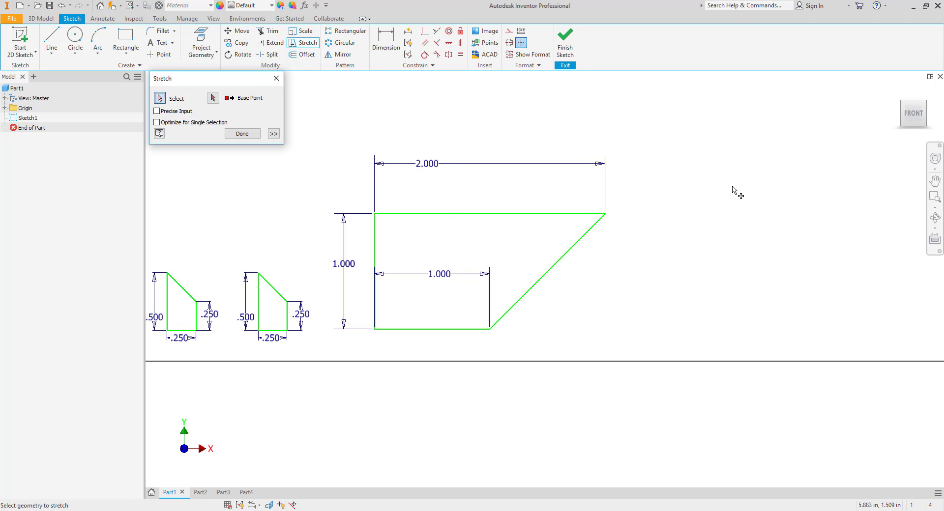
{"action": "mouse_move", "coordinate": [733, 187]}
{"action": "left_mouse_down"}
{"action": "mouse_move", "coordinate": [675, 249]}
{"action": "mouse_move", "coordinate": [474, 361]}
{"action": "mouse_move", "coordinate": [416, 360]}
{"action": "mouse_move", "coordinate": [844, 334]}
{"action": "mouse_move", "coordinate": [422, 352]}
{"action": "left_mouse_up"}
{"action": "left_click", "coordinate": [213, 97]}
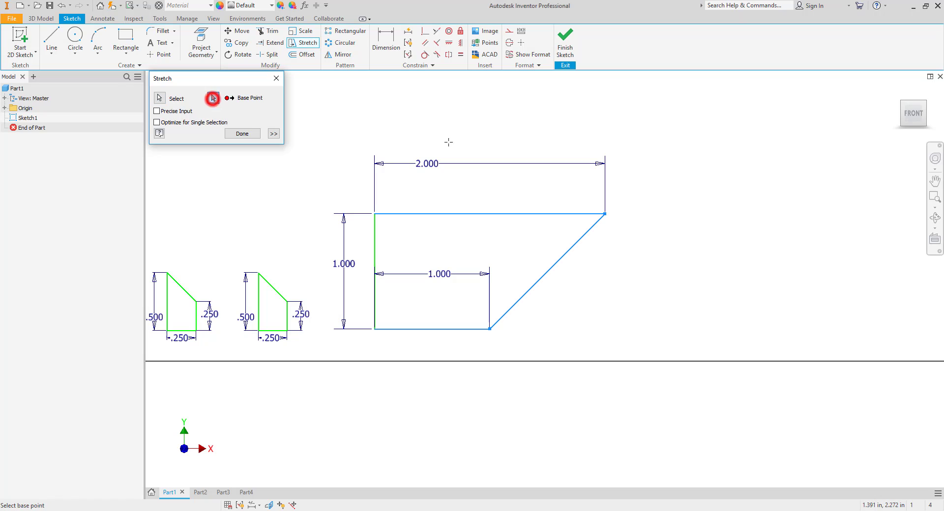
{"action": "left_click", "coordinate": [605, 213]}
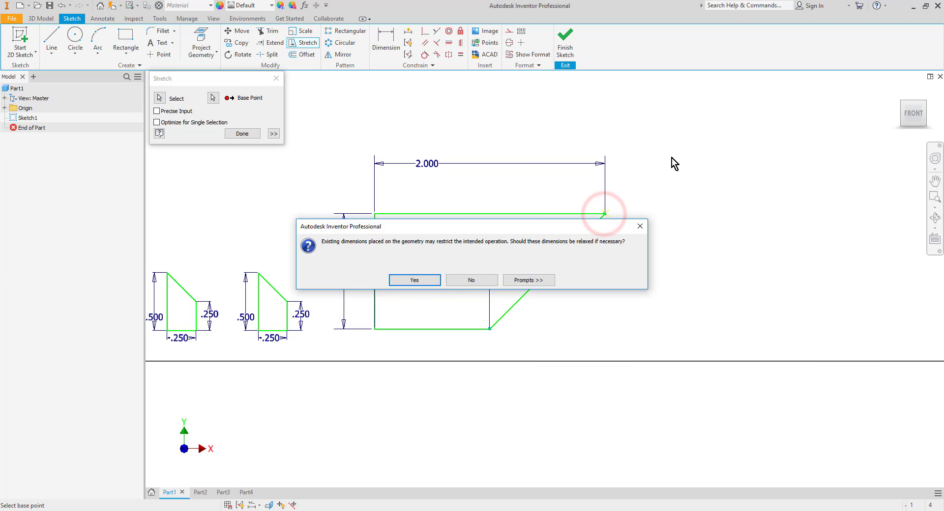
{"action": "left_click", "coordinate": [417, 280]}
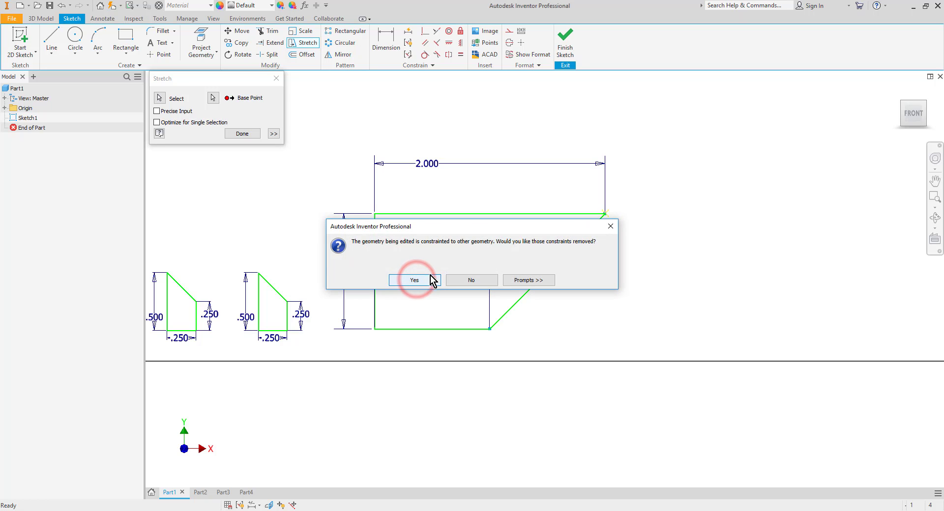
{"action": "left_click", "coordinate": [417, 279]}
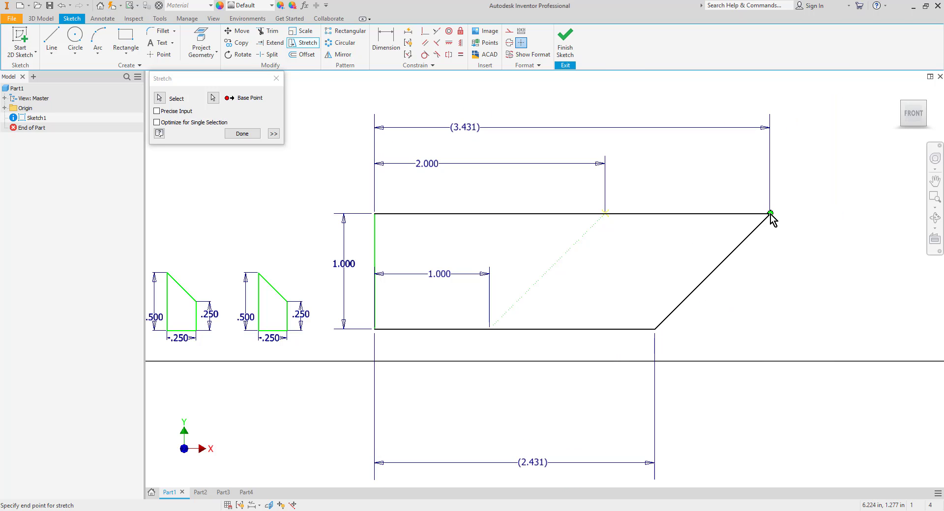
Step: Finish the stretch with a Precise Input X value of 2, then close the toolbar
{"action": "left_click", "coordinate": [169, 113]}
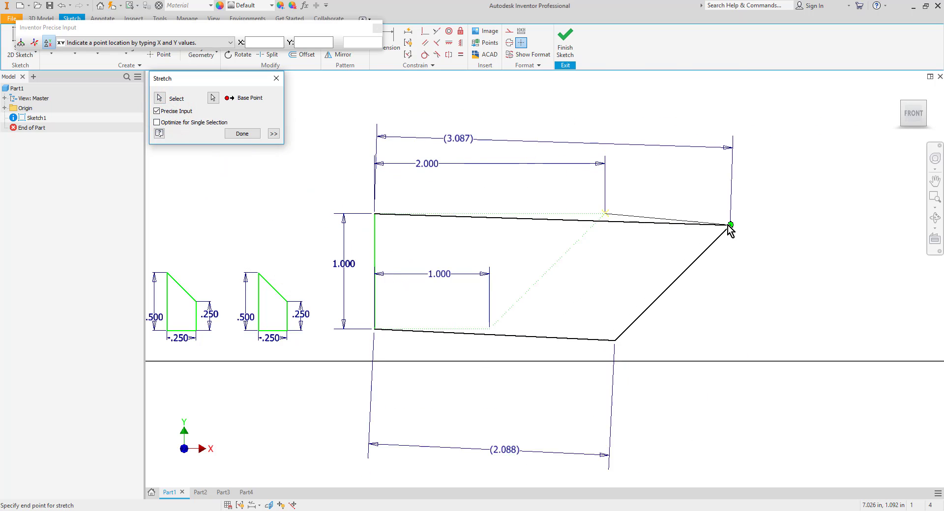
{"action": "left_click", "coordinate": [256, 42]}
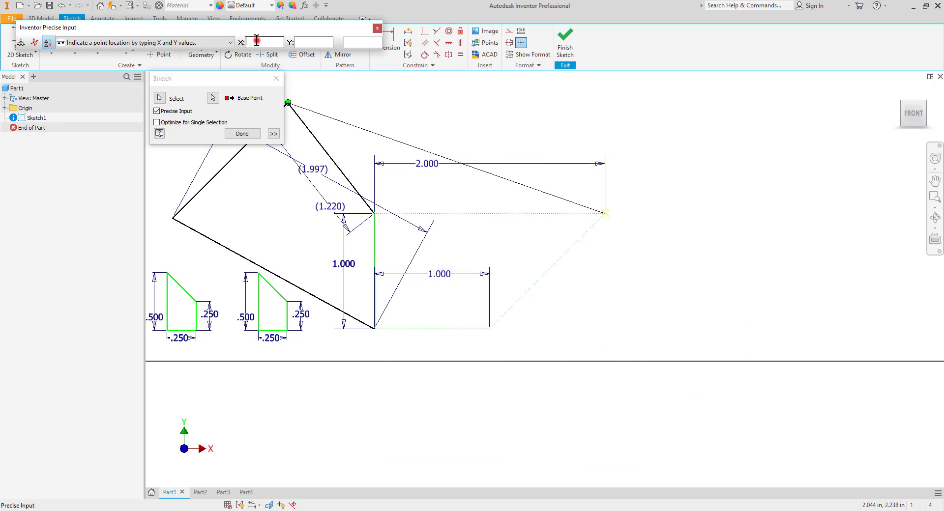
{"action": "type", "text": "2"}
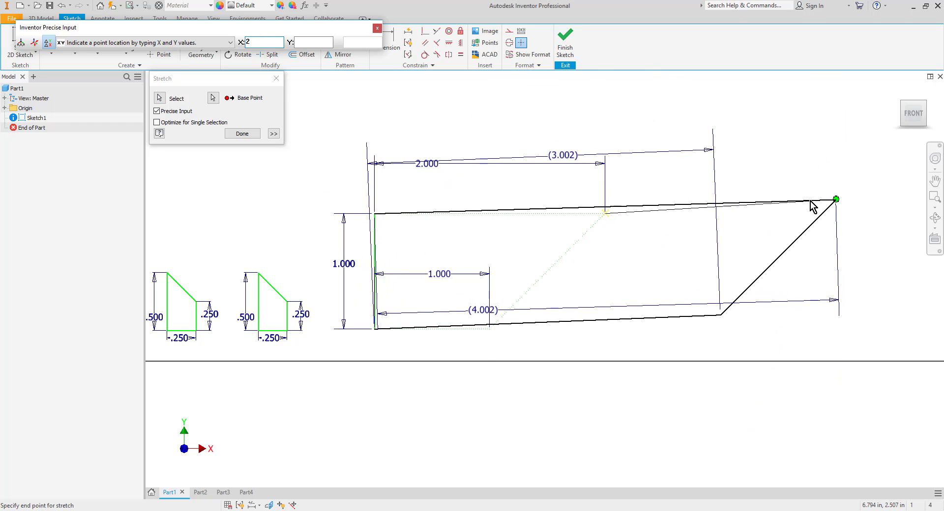
{"action": "left_click", "coordinate": [857, 215]}
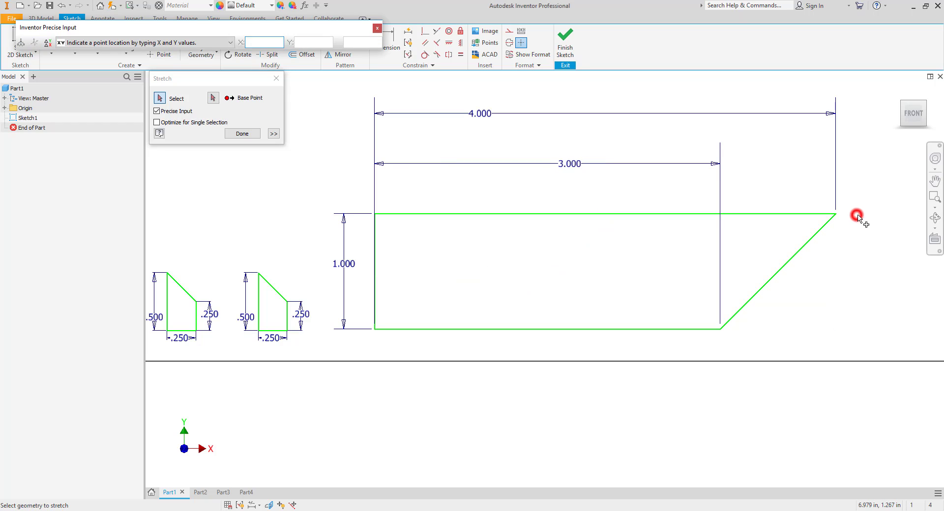
{"action": "left_click", "coordinate": [242, 134]}
{"action": "left_click", "coordinate": [881, 261]}
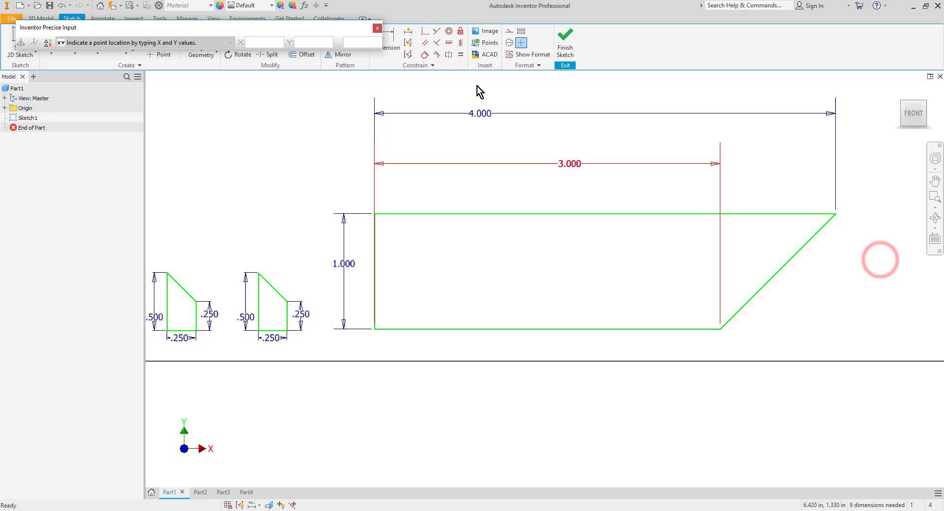
{"action": "left_click", "coordinate": [377, 27]}
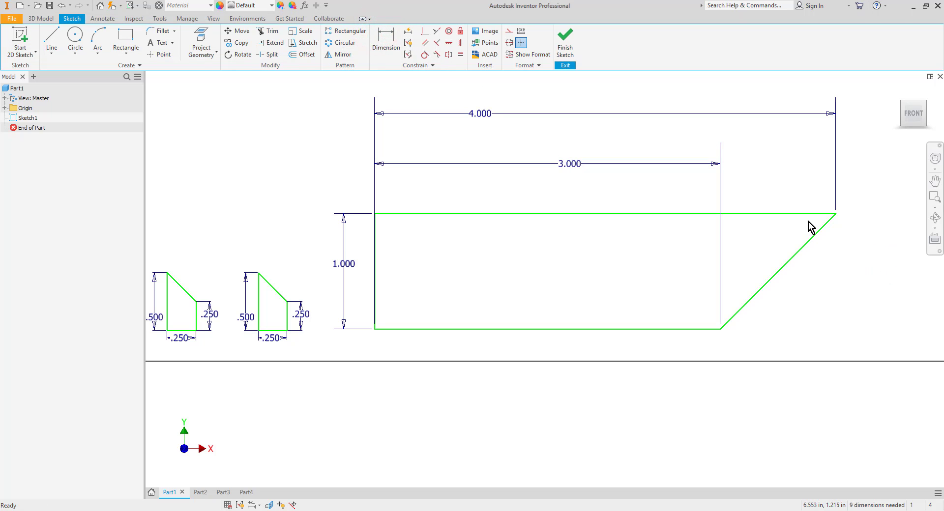
Step: In Part2, trim off the upper and left arms of the left cross
{"action": "key", "text": "ctrl+Tab"}
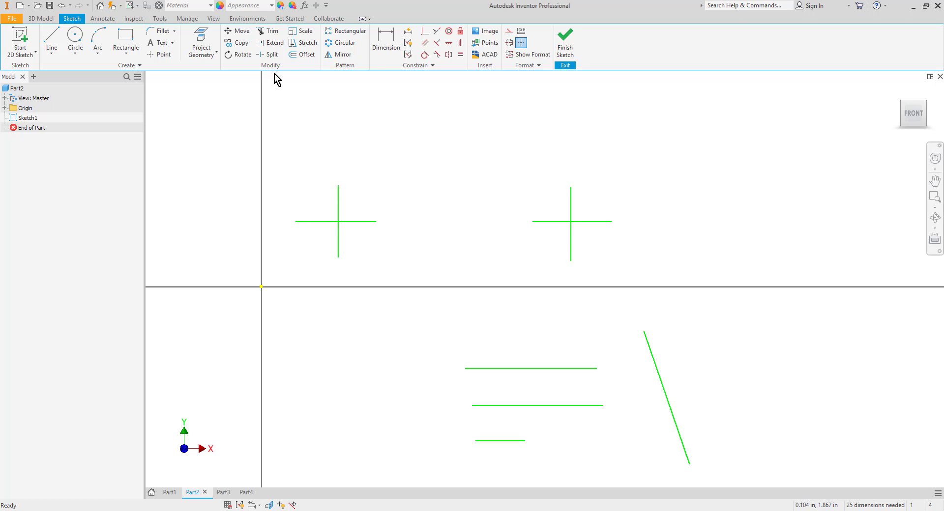
{"action": "left_click", "coordinate": [267, 32]}
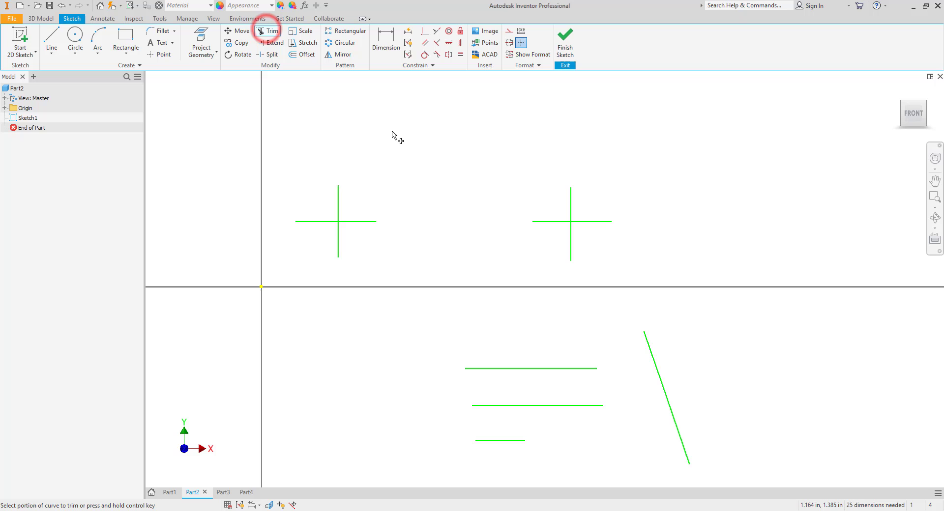
{"action": "scroll", "coordinate": [374, 190], "scroll_direction": "up", "scroll_amount": 5}
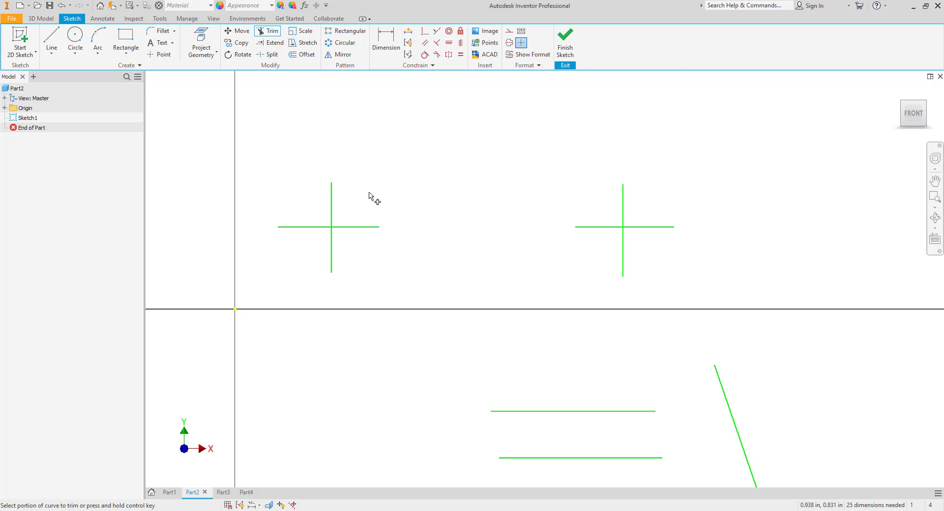
{"action": "mouse_move", "coordinate": [349, 216]}
{"action": "middle_mouse_down"}
{"action": "mouse_move", "coordinate": [502, 223]}
{"action": "mouse_move", "coordinate": [492, 194]}
{"action": "middle_mouse_up"}
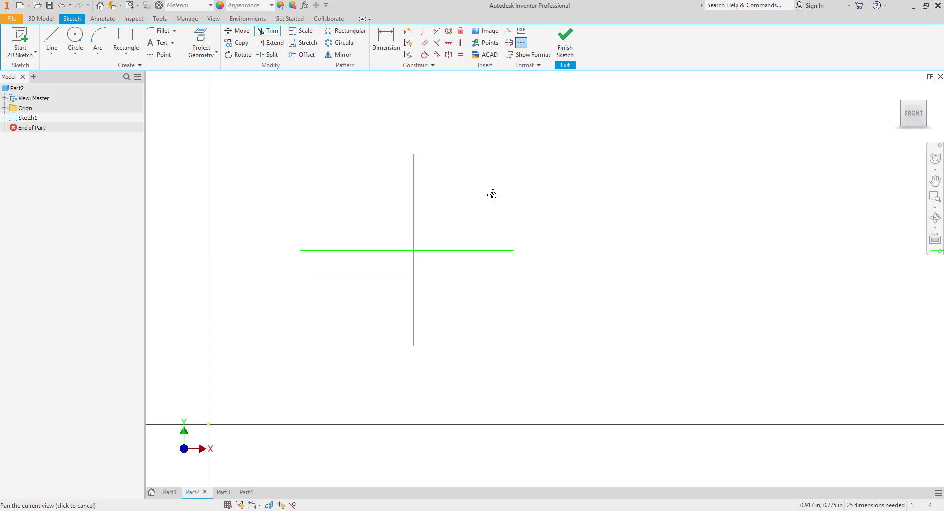
{"action": "left_click", "coordinate": [413, 199]}
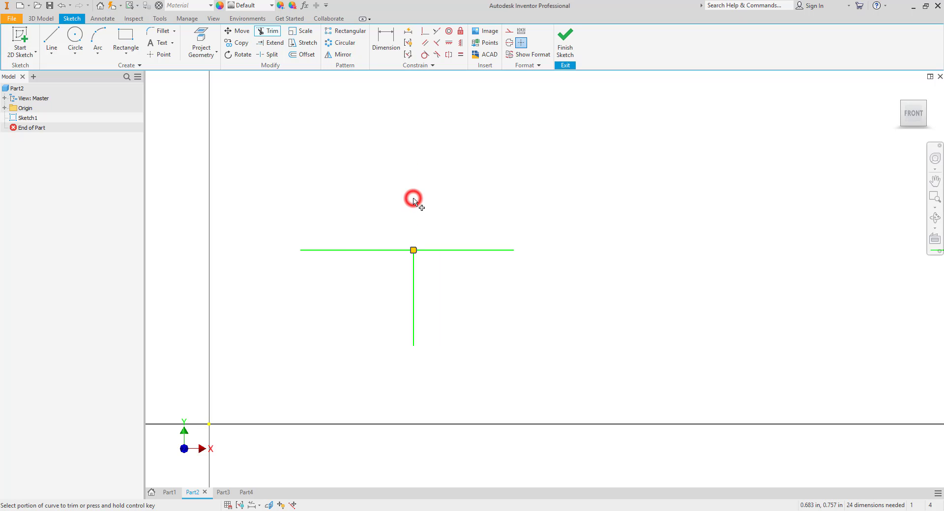
{"action": "left_click", "coordinate": [349, 251]}
{"action": "key", "text": "Escape"}
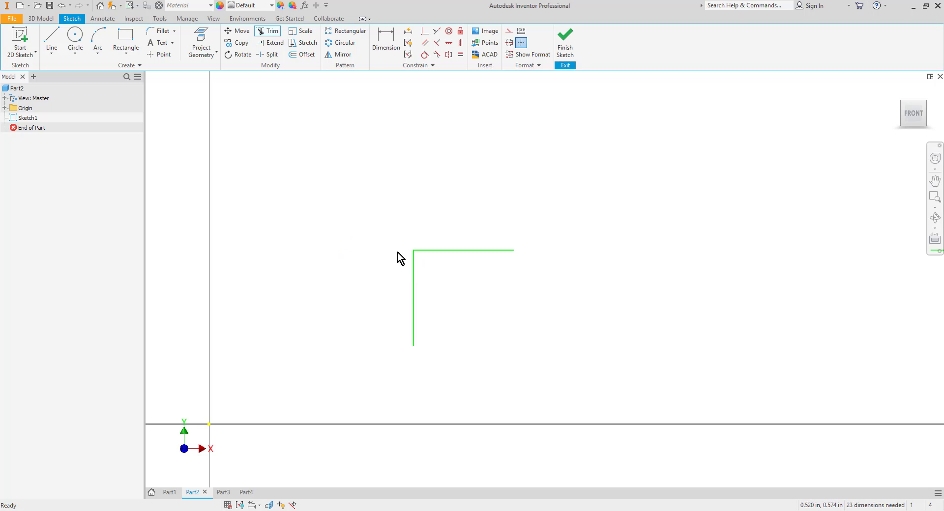
Step: Move the horizontal arm up to the vertical line's top and trim it away
{"action": "mouse_move", "coordinate": [447, 251]}
{"action": "left_mouse_down"}
{"action": "mouse_move", "coordinate": [512, 206]}
{"action": "mouse_move", "coordinate": [490, 238]}
{"action": "mouse_move", "coordinate": [480, 189]}
{"action": "mouse_move", "coordinate": [512, 207]}
{"action": "mouse_move", "coordinate": [519, 225]}
{"action": "left_mouse_up"}
{"action": "left_click", "coordinate": [655, 257]}
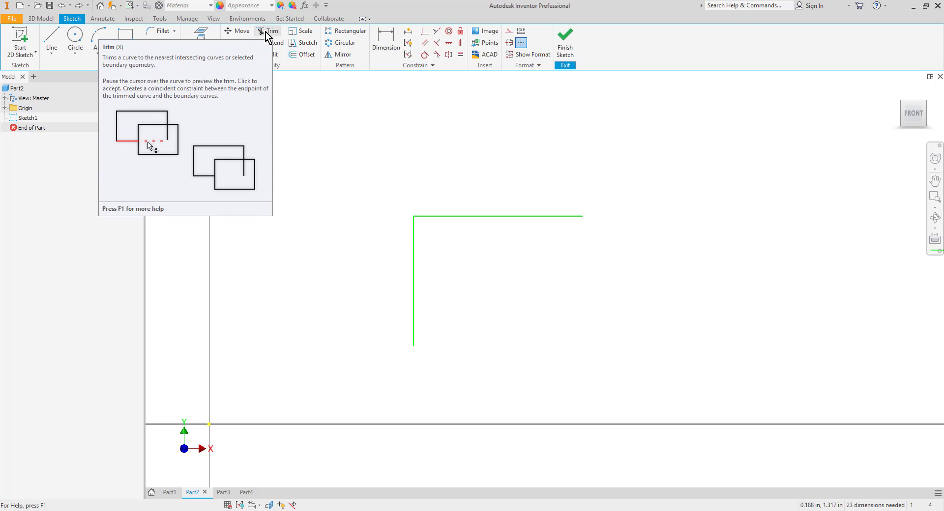
{"action": "left_click", "coordinate": [265, 31]}
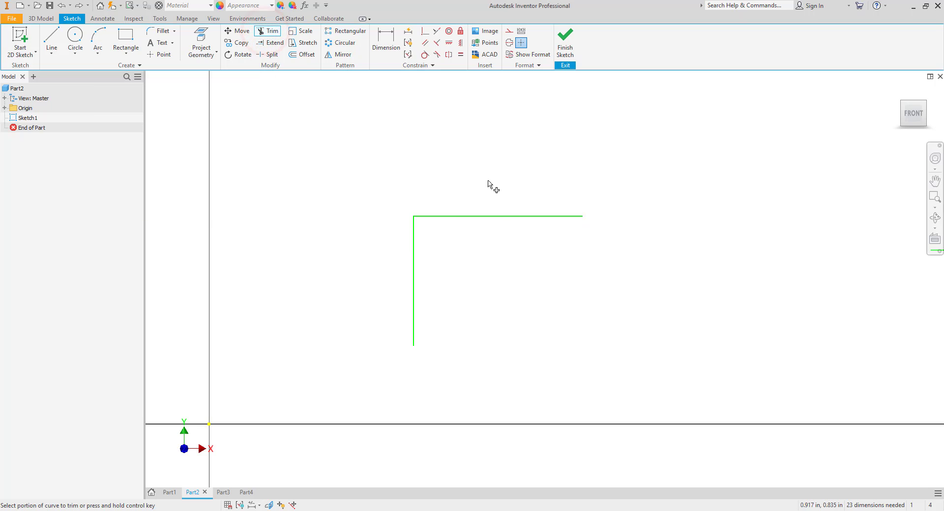
{"action": "left_click", "coordinate": [500, 217]}
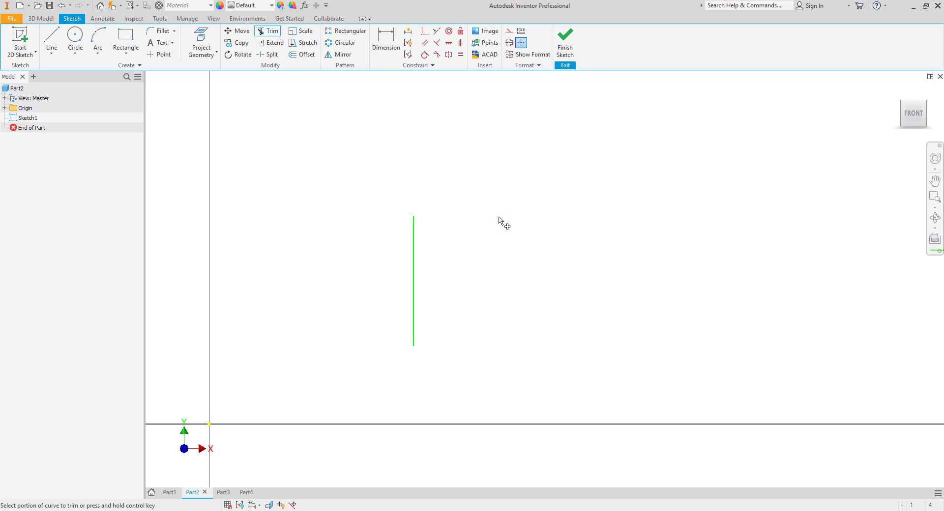
{"action": "key", "text": "Escape"}
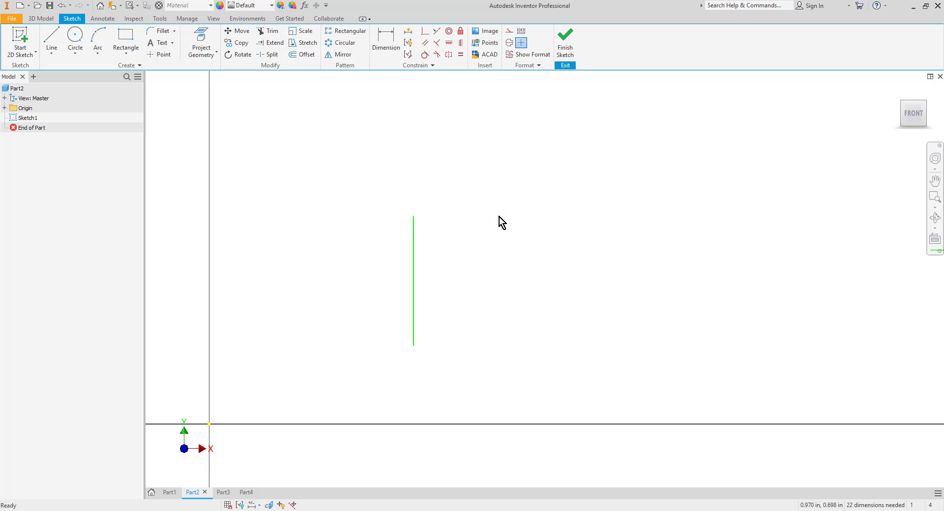
Step: Draw three horizontal lines crossing the vertical line from left to right
{"action": "left_click", "coordinate": [52, 42]}
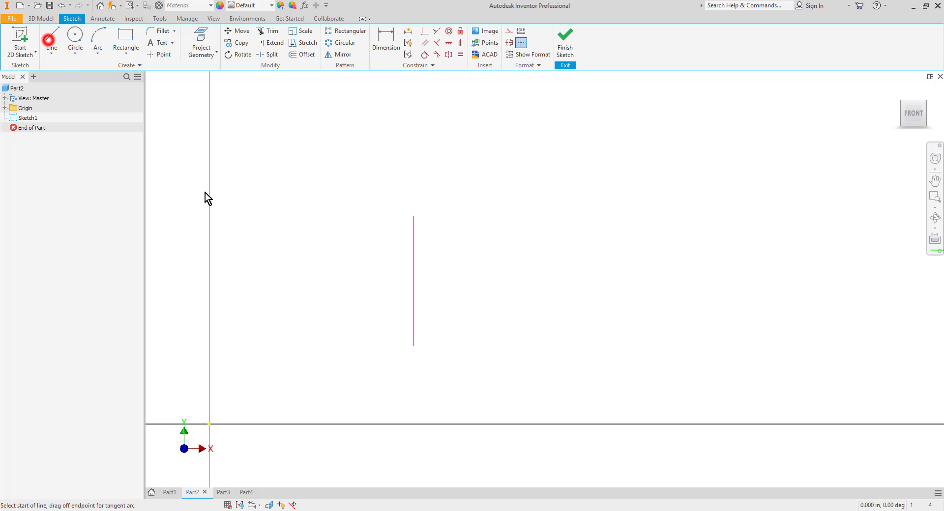
{"action": "left_click", "coordinate": [321, 242]}
{"action": "left_click", "coordinate": [512, 242]}
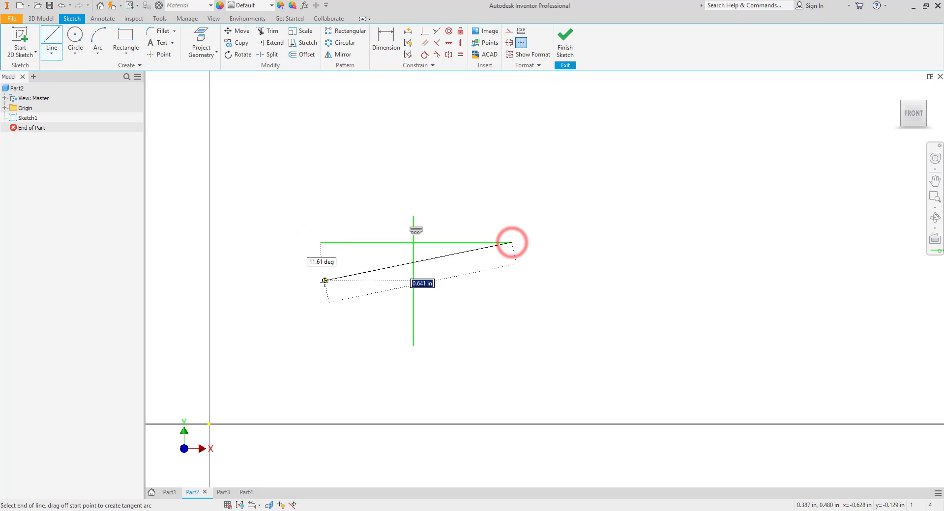
{"action": "key", "text": "Escape"}
{"action": "left_click", "coordinate": [52, 42]}
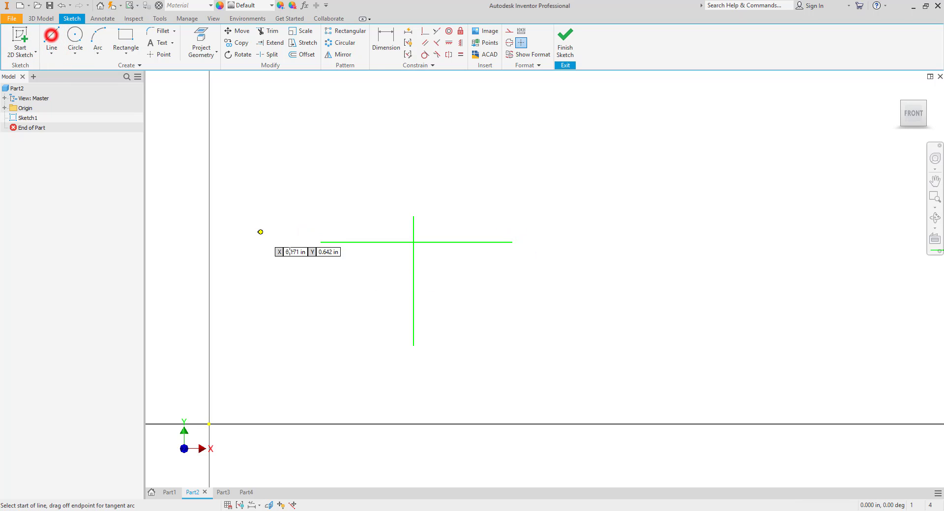
{"action": "left_click", "coordinate": [311, 270]}
{"action": "left_click", "coordinate": [512, 270]}
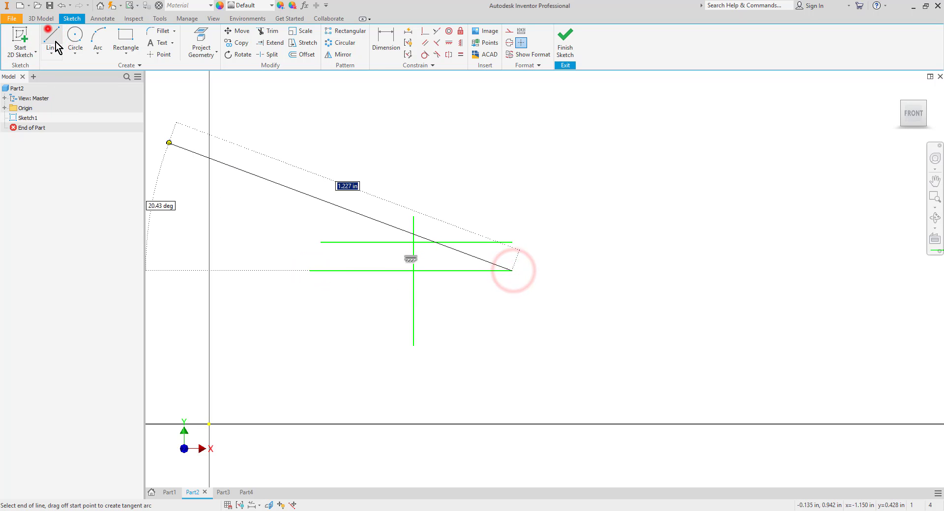
{"action": "left_click", "coordinate": [49, 28]}
{"action": "left_click", "coordinate": [313, 306]}
{"action": "left_click", "coordinate": [512, 306]}
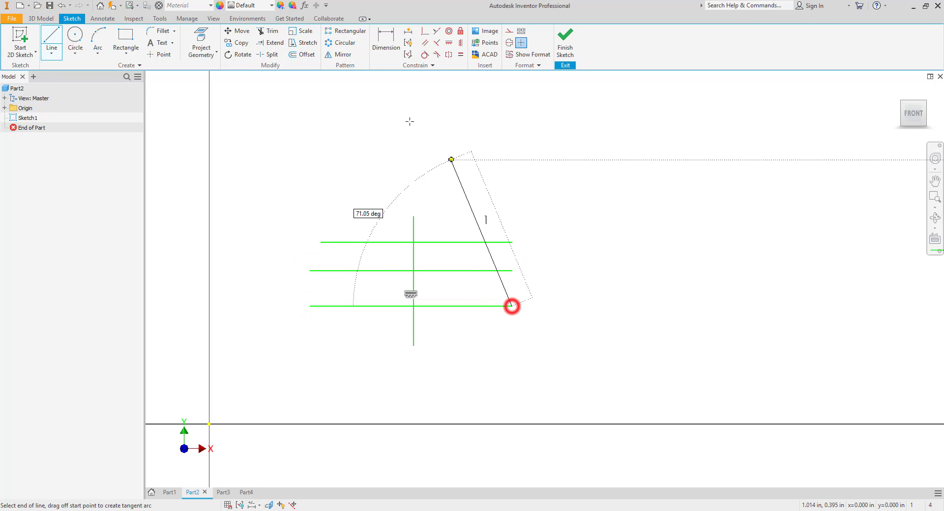
Step: Trim the right-hand ends off all three lines with one crossing drag
{"action": "left_click", "coordinate": [268, 31]}
{"action": "mouse_move", "coordinate": [484, 185]}
{"action": "left_mouse_down"}
{"action": "mouse_move", "coordinate": [465, 326]}
{"action": "mouse_move", "coordinate": [473, 375]}
{"action": "left_mouse_up"}
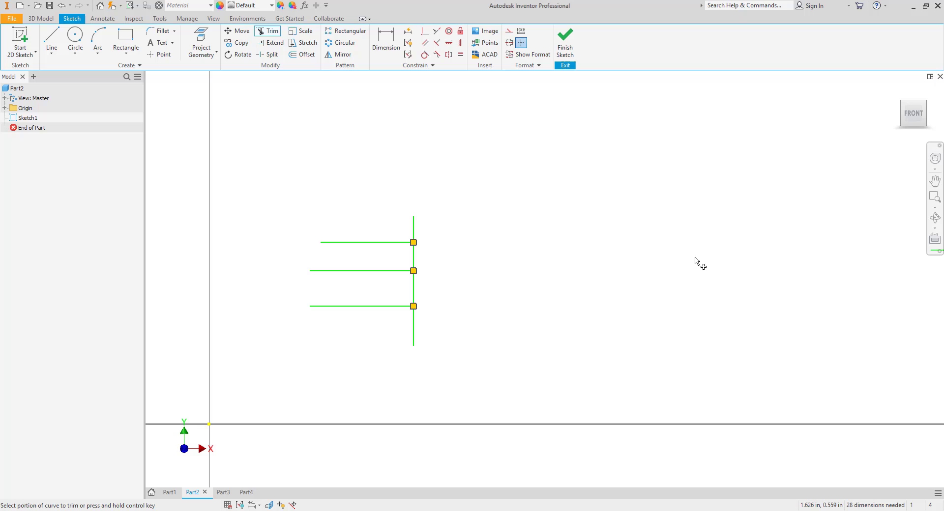
{"action": "key", "text": "Escape"}
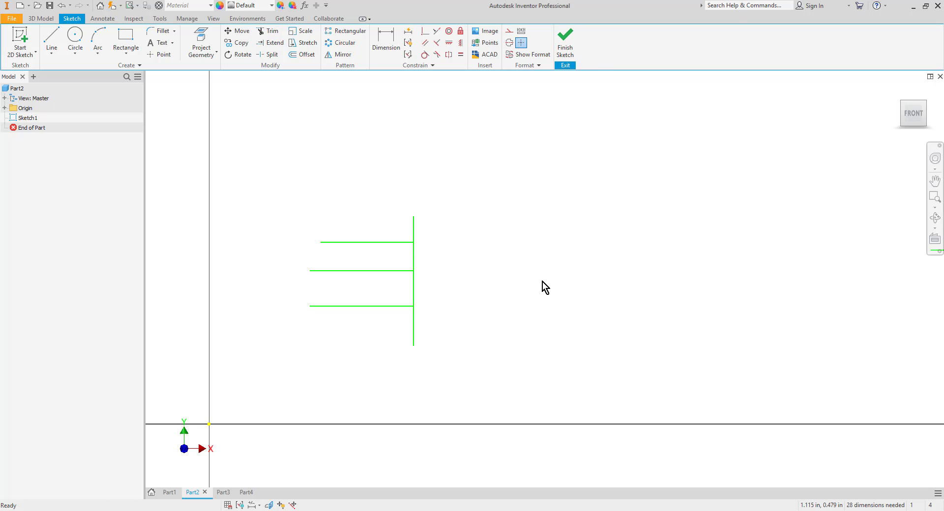
Step: Draw a new slanted line to the left of the parallel lines
{"action": "scroll", "coordinate": [654, 292], "scroll_direction": "up", "scroll_amount": 3}
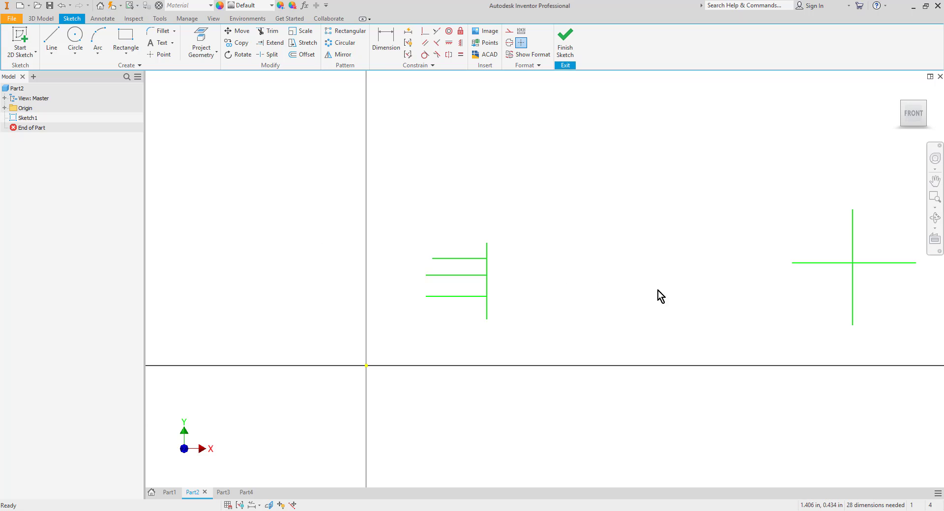
{"action": "mouse_move", "coordinate": [660, 295]}
{"action": "middle_mouse_down"}
{"action": "mouse_move", "coordinate": [569, 109]}
{"action": "mouse_move", "coordinate": [633, 238]}
{"action": "mouse_move", "coordinate": [547, 199]}
{"action": "middle_mouse_up"}
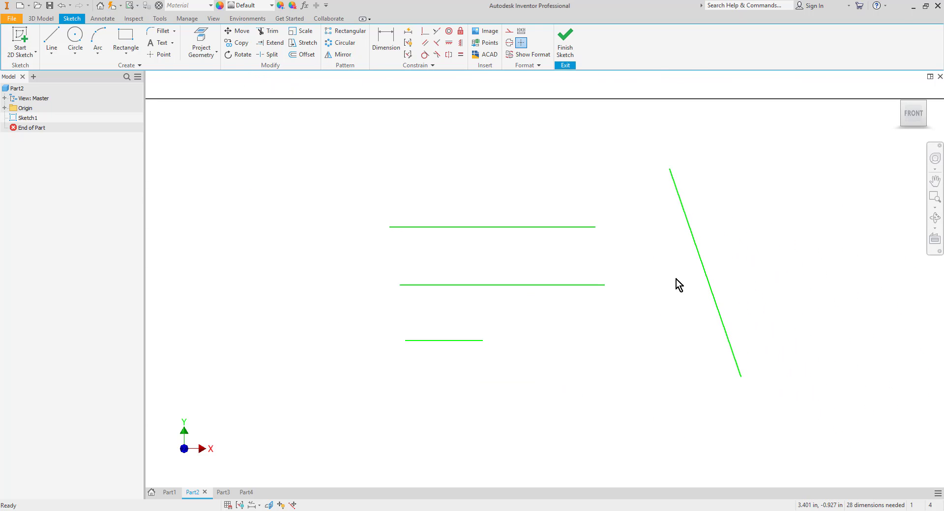
{"action": "left_click", "coordinate": [270, 42]}
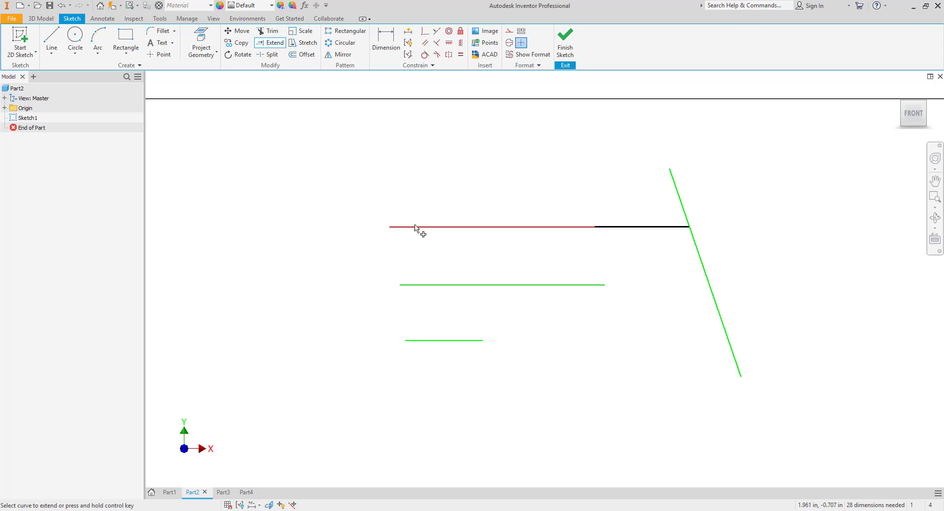
{"action": "left_click", "coordinate": [52, 39]}
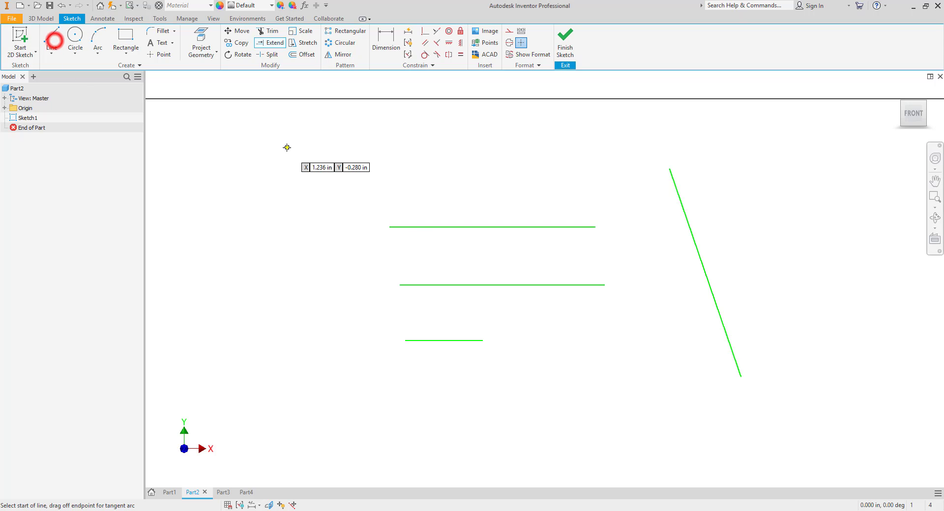
{"action": "left_click", "coordinate": [285, 145]}
{"action": "double_click", "coordinate": [208, 395]}
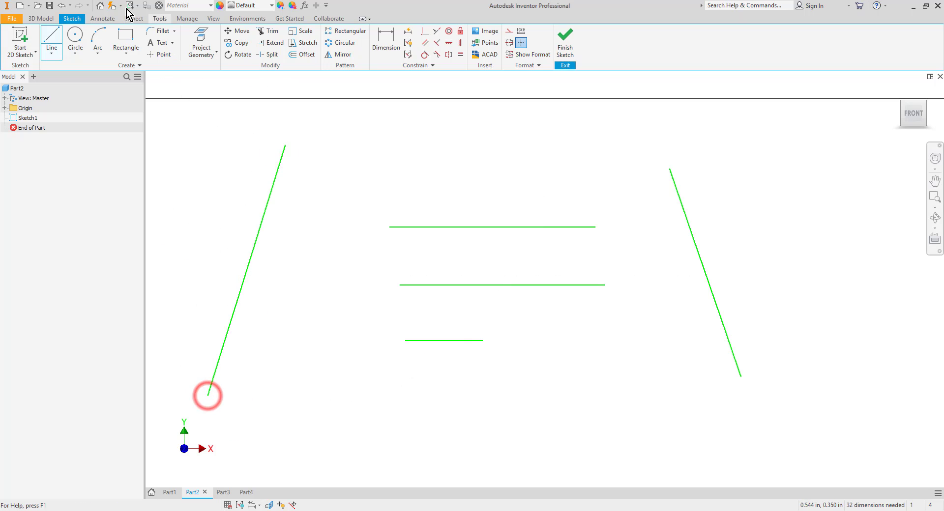
Step: Extend the top, middle and bottom horizontal lines to the slanted line
{"action": "left_click", "coordinate": [276, 44]}
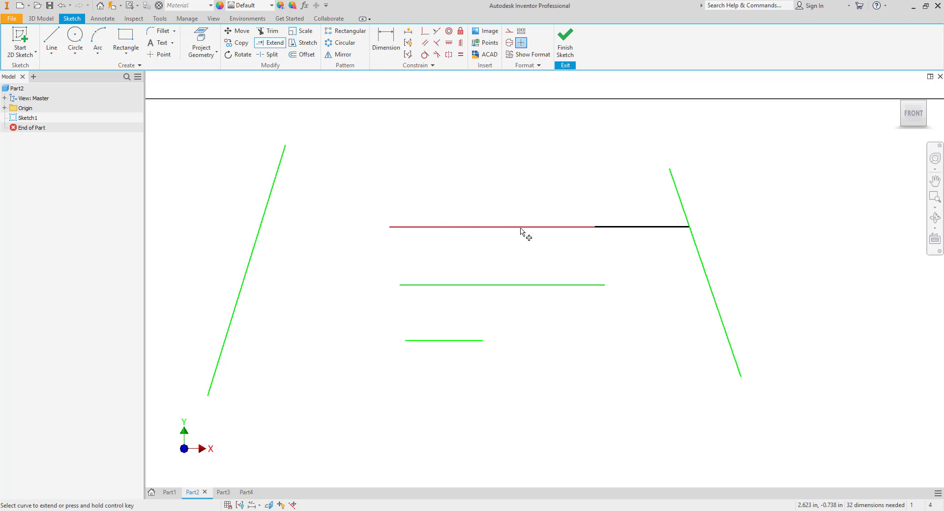
{"action": "left_click", "coordinate": [541, 227]}
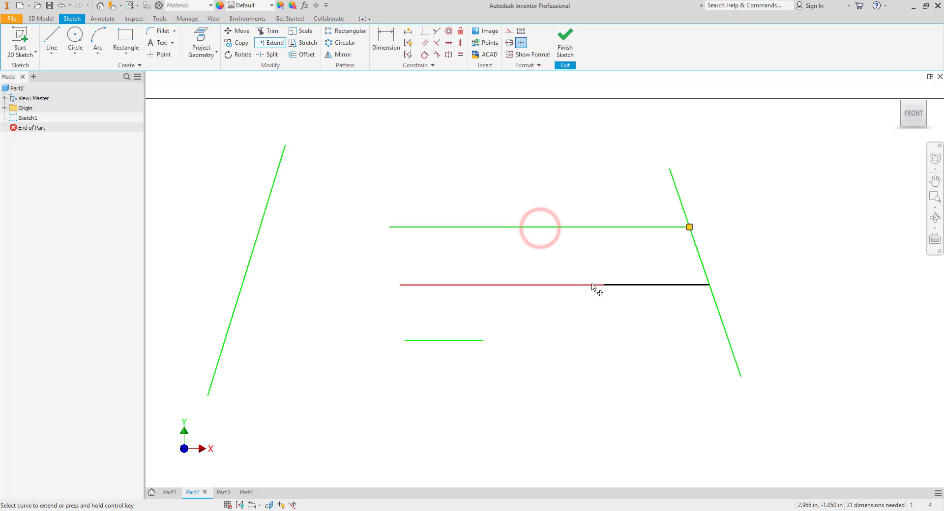
{"action": "left_click", "coordinate": [591, 285]}
{"action": "left_click", "coordinate": [481, 341]}
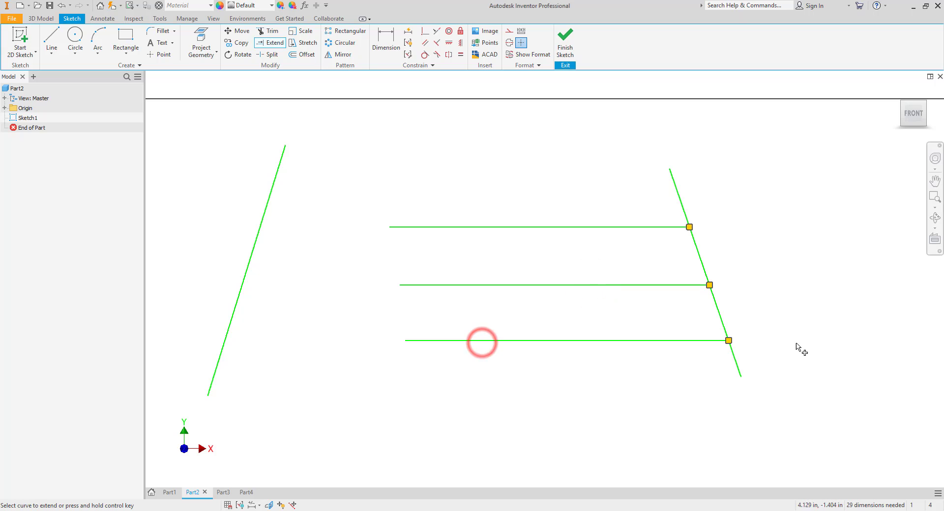
{"action": "key", "text": "Escape"}
{"action": "scroll", "coordinate": [767, 340], "scroll_direction": "down", "scroll_amount": 2}
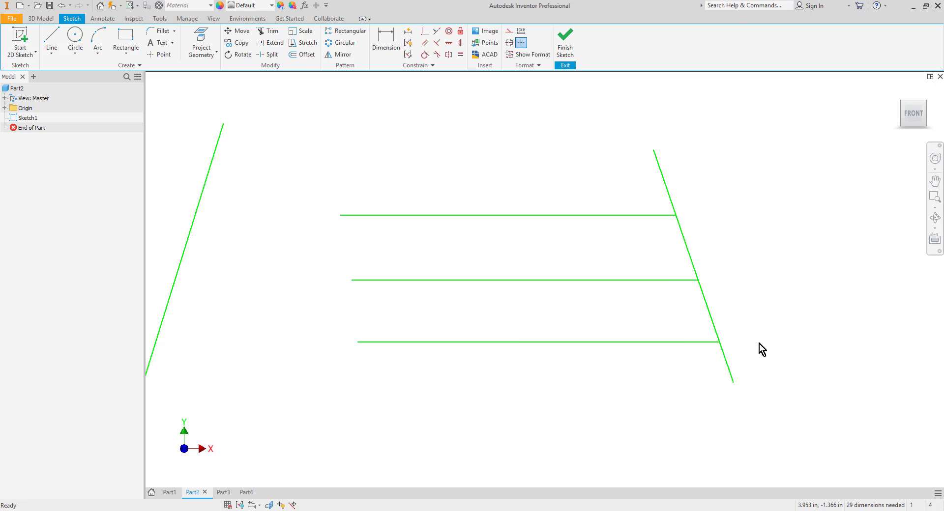
Step: Undo the bottom line's extension and delete the left slanted line
{"action": "key", "text": "ctrl+z"}
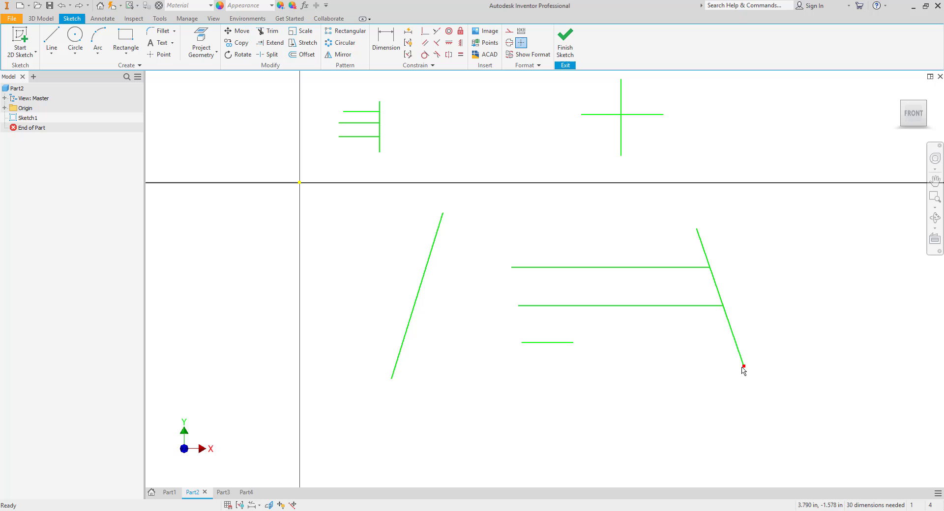
{"action": "left_click", "coordinate": [742, 361]}
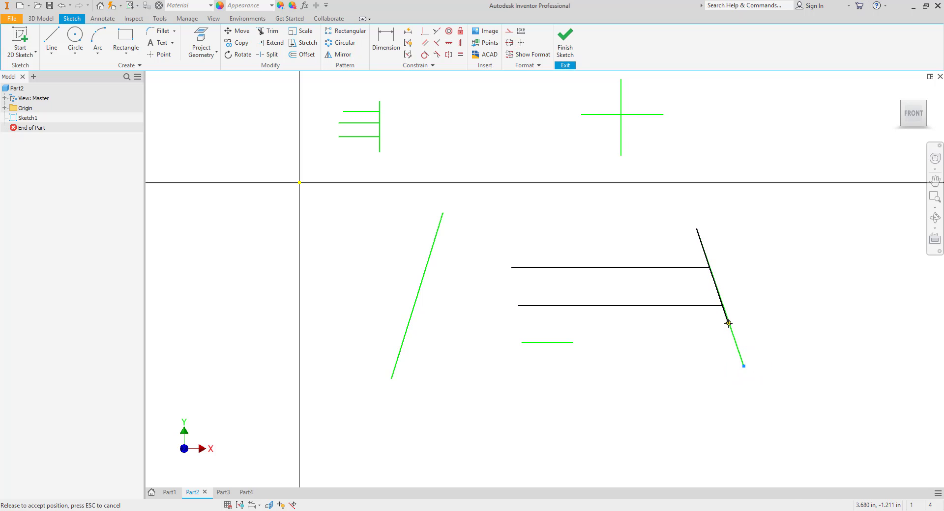
{"action": "key", "text": "ctrl+z"}
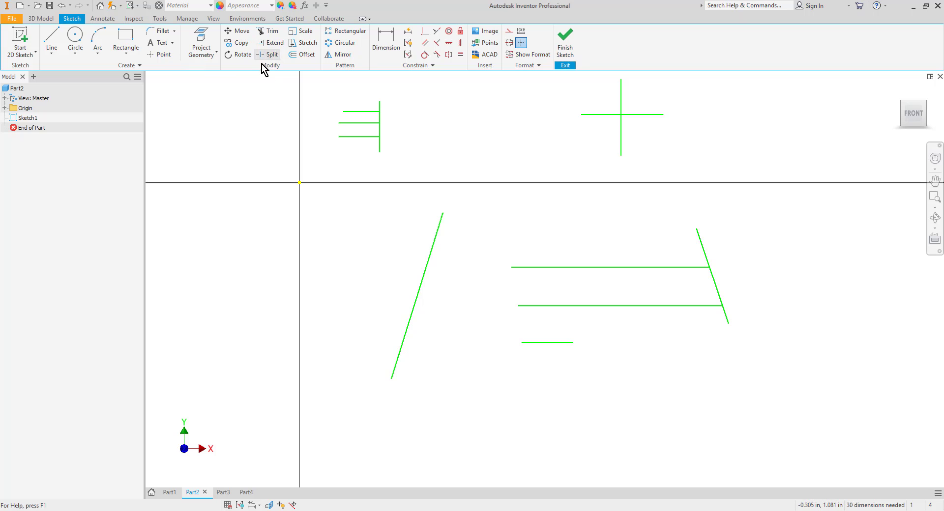
{"action": "left_click", "coordinate": [269, 44]}
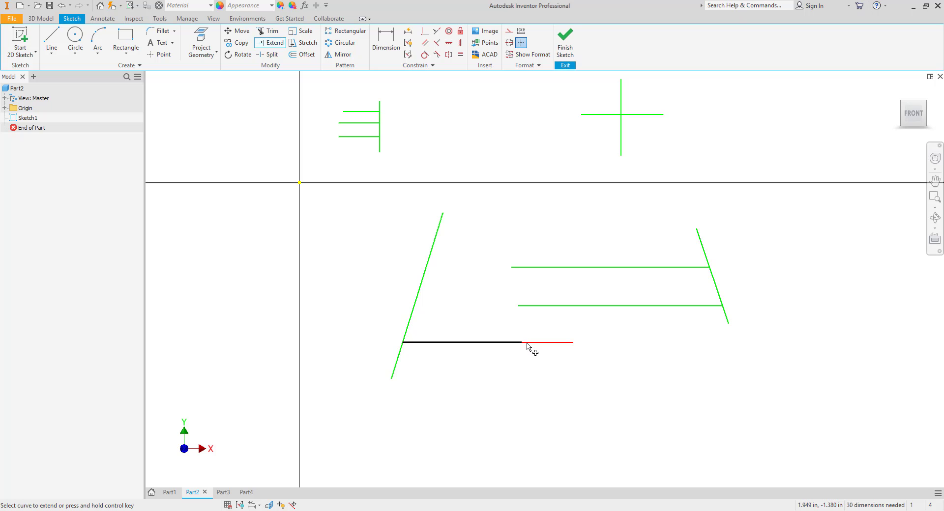
{"action": "key", "text": "Escape"}
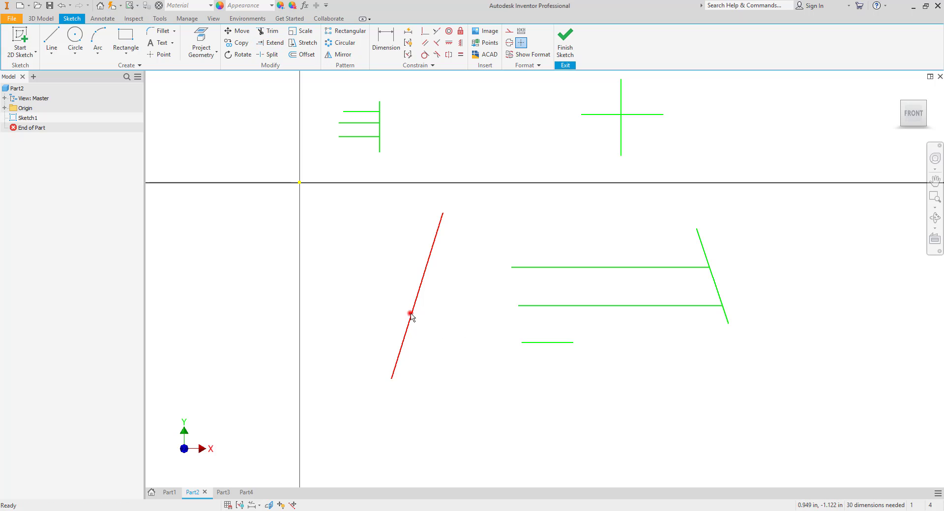
{"action": "left_click", "coordinate": [410, 313]}
{"action": "key", "text": "Delete"}
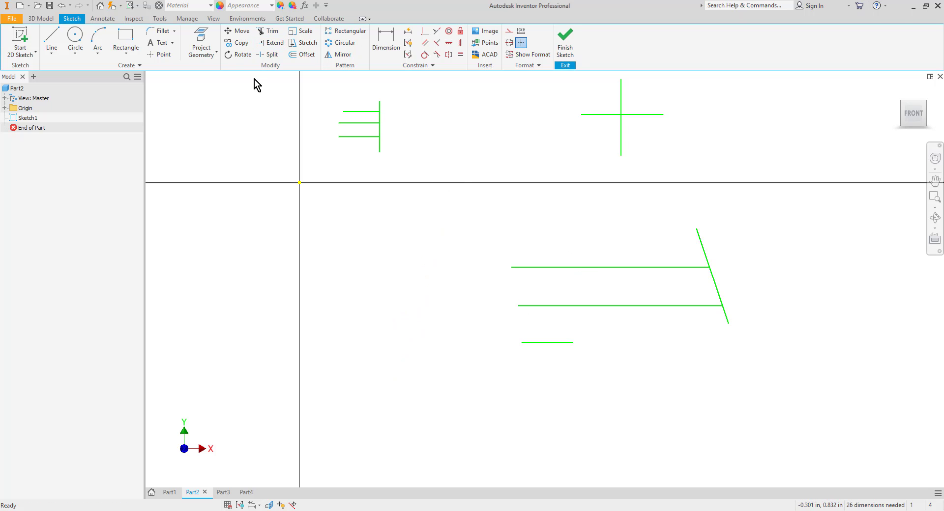
Step: Extend the bottom horizontal line farther right and drag the right slanted line lower
{"action": "left_click", "coordinate": [262, 44]}
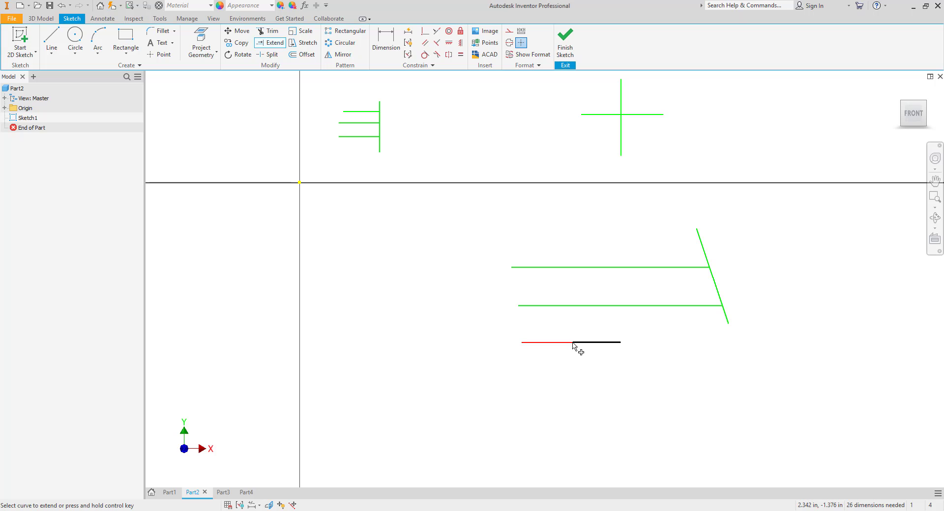
{"action": "left_click", "coordinate": [572, 343]}
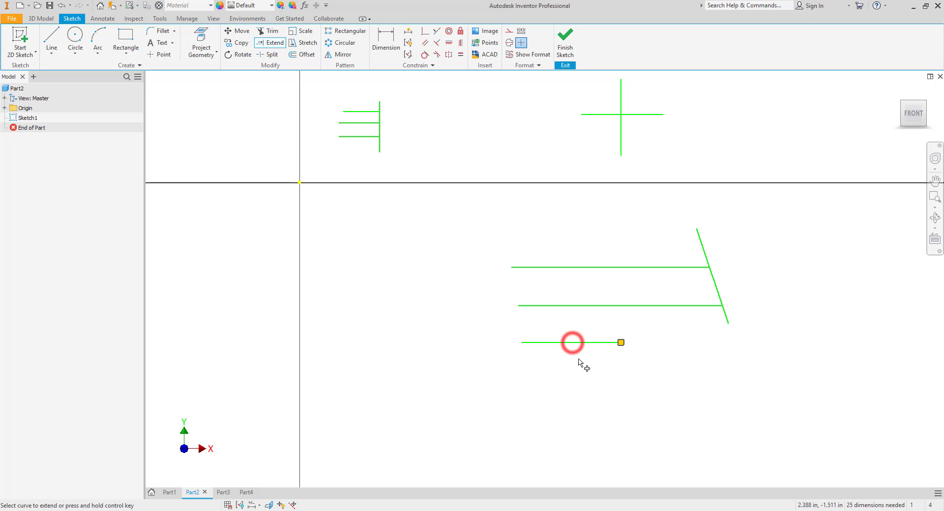
{"action": "left_click", "coordinate": [603, 343]}
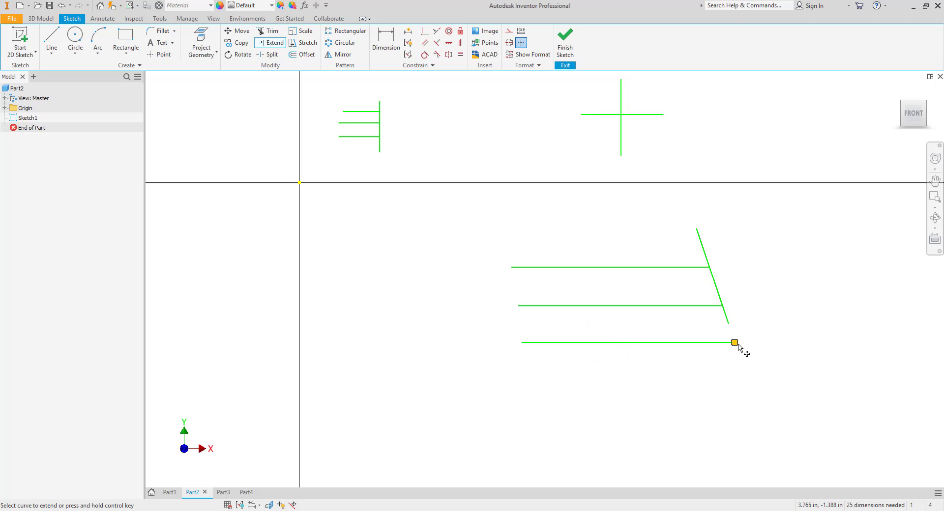
{"action": "key", "text": "Escape"}
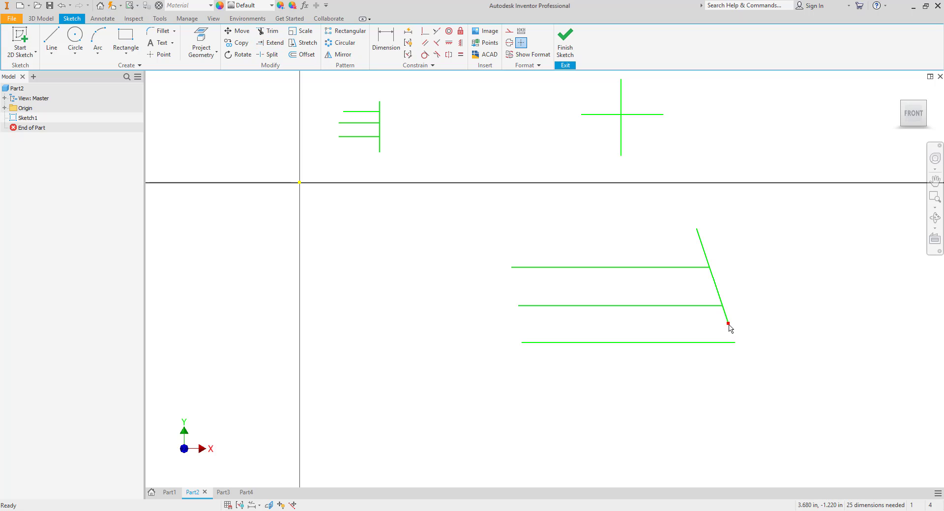
{"action": "left_click_drag", "start_coordinate": [729, 323], "coordinate": [750, 326]}
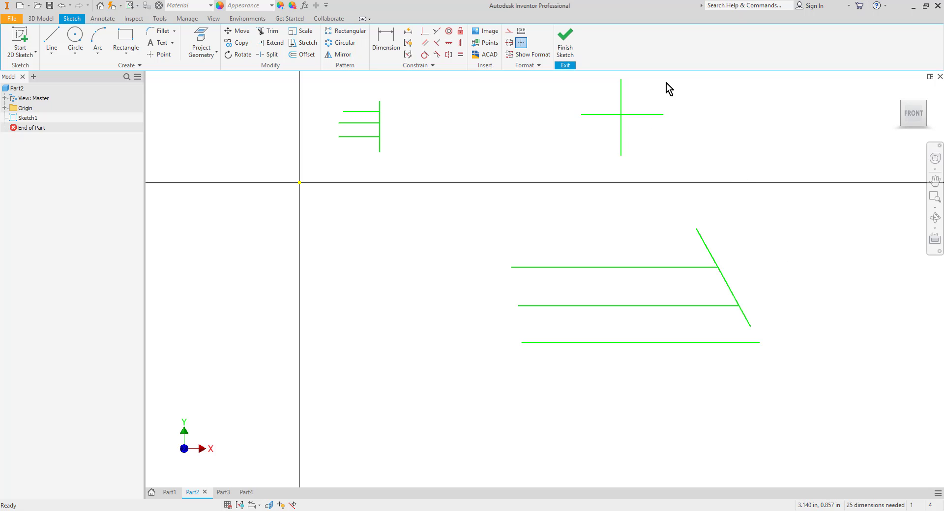
Step: Use Split on the cross's horizontal line at the point where the vertical crosses it
{"action": "scroll", "coordinate": [635, 99], "scroll_direction": "down", "scroll_amount": 2}
{"action": "scroll", "coordinate": [625, 99], "scroll_direction": "up", "scroll_amount": 6}
{"action": "mouse_move", "coordinate": [623, 99]}
{"action": "middle_mouse_down"}
{"action": "mouse_move", "coordinate": [626, 182]}
{"action": "mouse_move", "coordinate": [613, 213]}
{"action": "middle_mouse_up"}
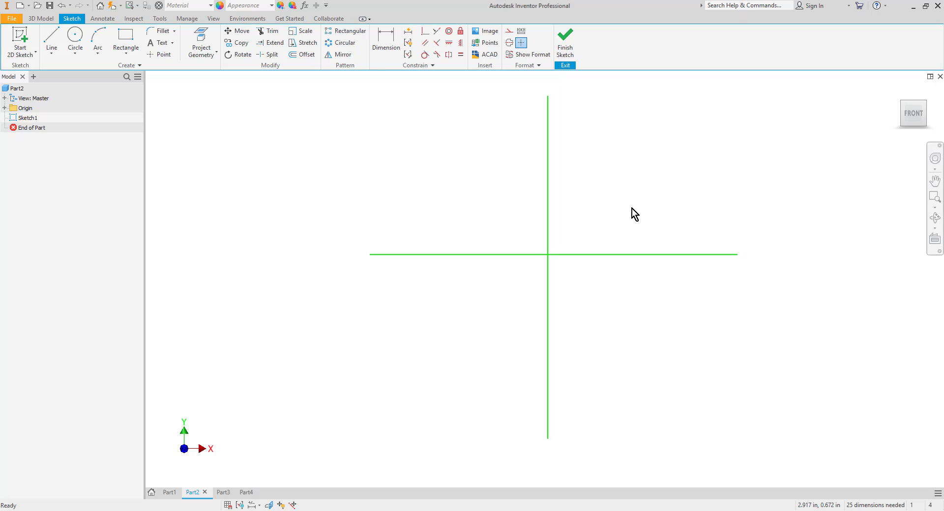
{"action": "left_click", "coordinate": [269, 55]}
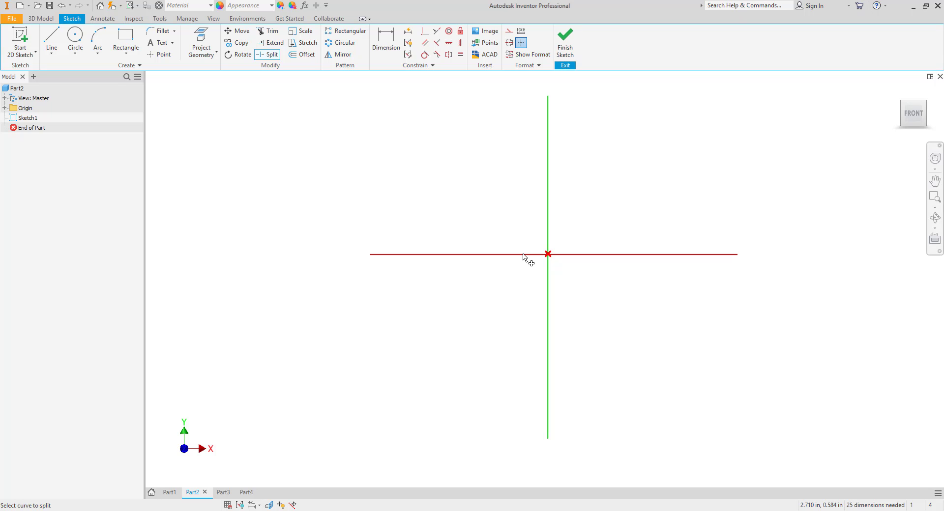
{"action": "left_click", "coordinate": [523, 255]}
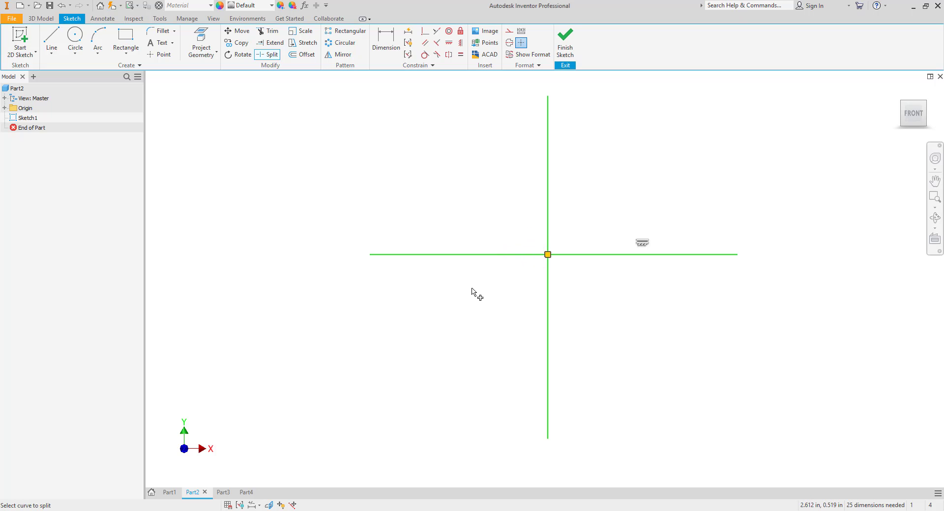
{"action": "key", "text": "Escape"}
Step: Extend the three horizontal lines to the cross's vertical and to the left vertical
{"action": "scroll", "coordinate": [489, 290], "scroll_direction": "down", "scroll_amount": 5}
{"action": "mouse_move", "coordinate": [430, 315]}
{"action": "middle_mouse_down"}
{"action": "mouse_move", "coordinate": [485, 231]}
{"action": "mouse_move", "coordinate": [495, 228]}
{"action": "mouse_move", "coordinate": [500, 255]}
{"action": "middle_mouse_up"}
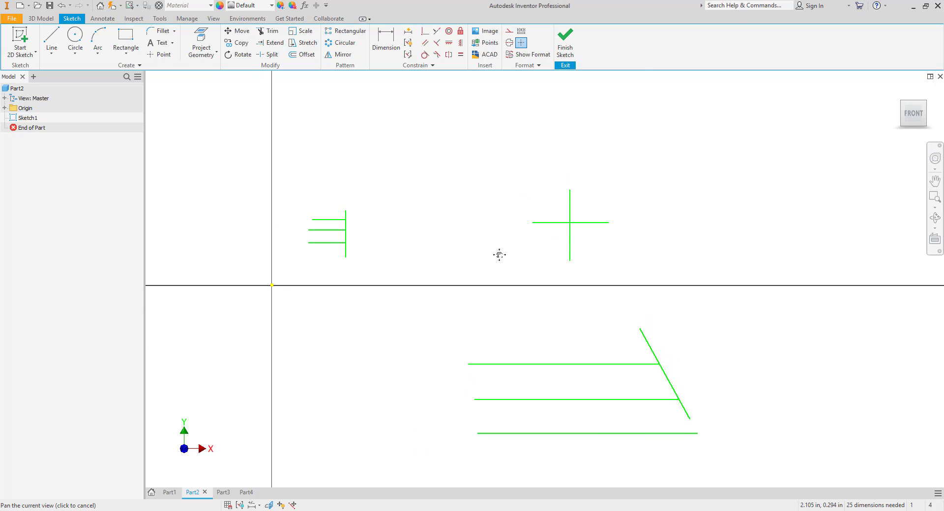
{"action": "scroll", "coordinate": [499, 255], "scroll_direction": "up", "scroll_amount": 3}
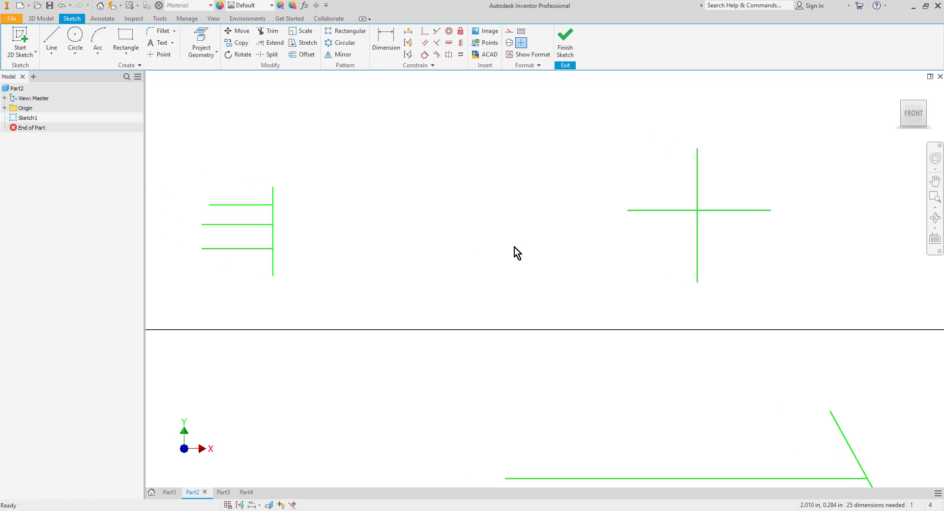
{"action": "left_click", "coordinate": [270, 43]}
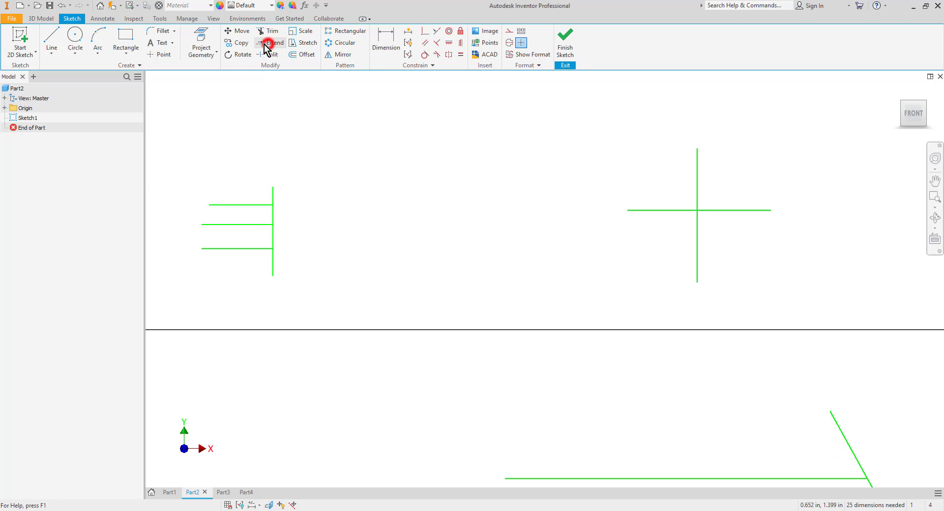
{"action": "left_click", "coordinate": [265, 206]}
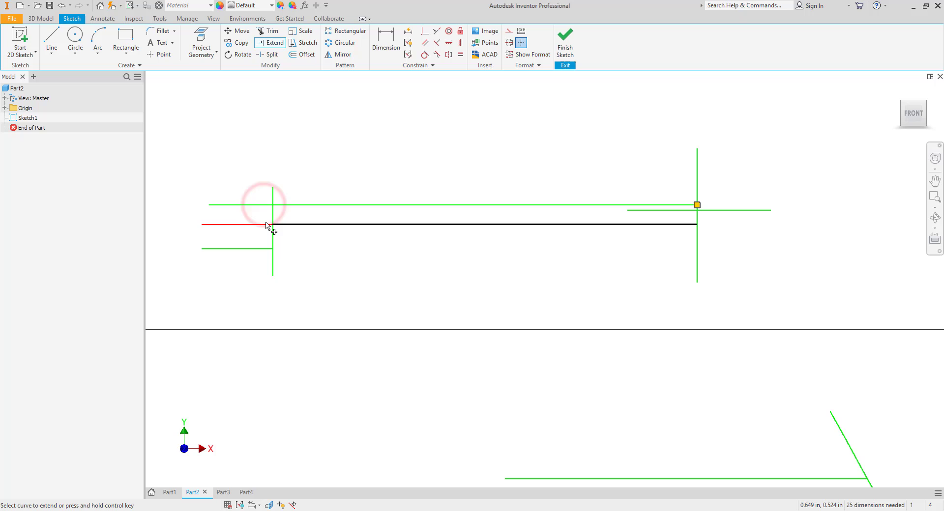
{"action": "left_click", "coordinate": [264, 225]}
{"action": "left_click", "coordinate": [261, 249]}
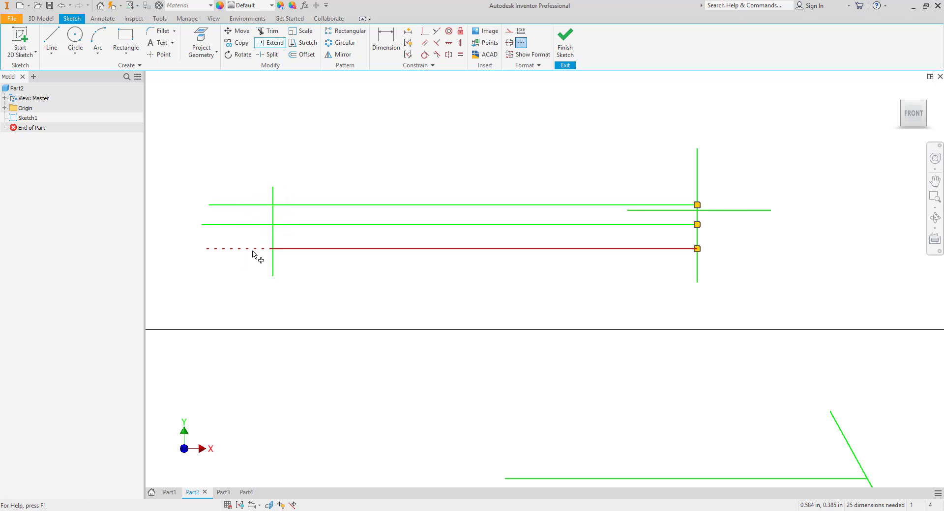
{"action": "left_click", "coordinate": [253, 249]}
{"action": "left_click", "coordinate": [255, 224]}
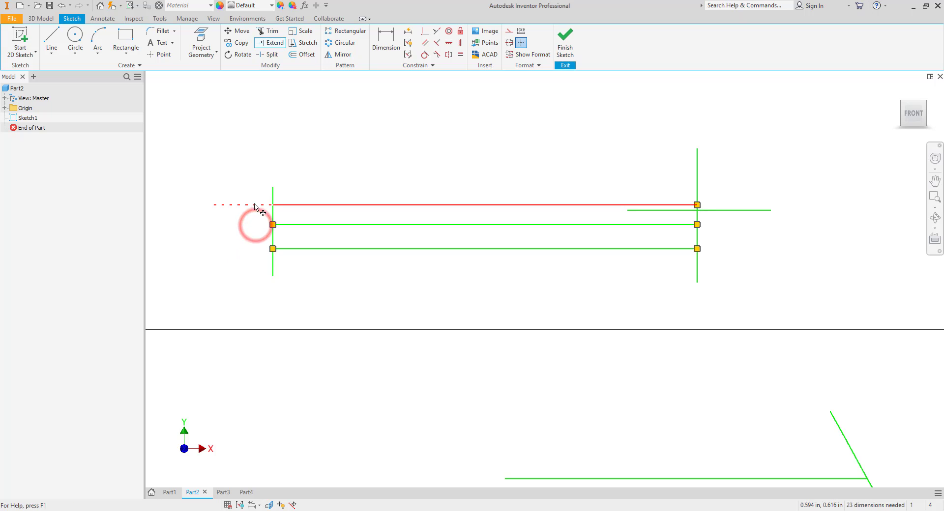
{"action": "left_click", "coordinate": [254, 205]}
Step: Trim the left vertical's stubs above and below the horizontals, then open Part3
{"action": "left_click", "coordinate": [271, 195], "text": "ctrl"}
{"action": "left_click", "coordinate": [274, 272], "text": "ctrl"}
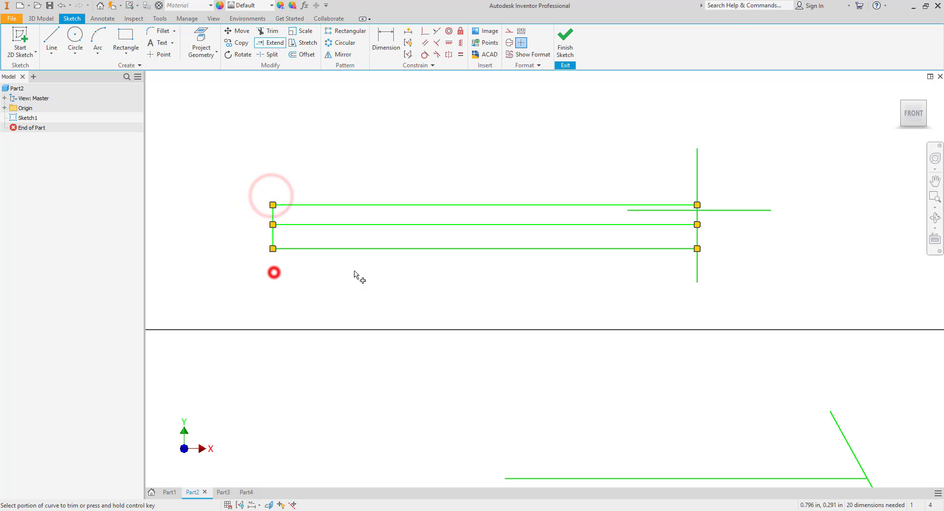
{"action": "left_click", "coordinate": [271, 31]}
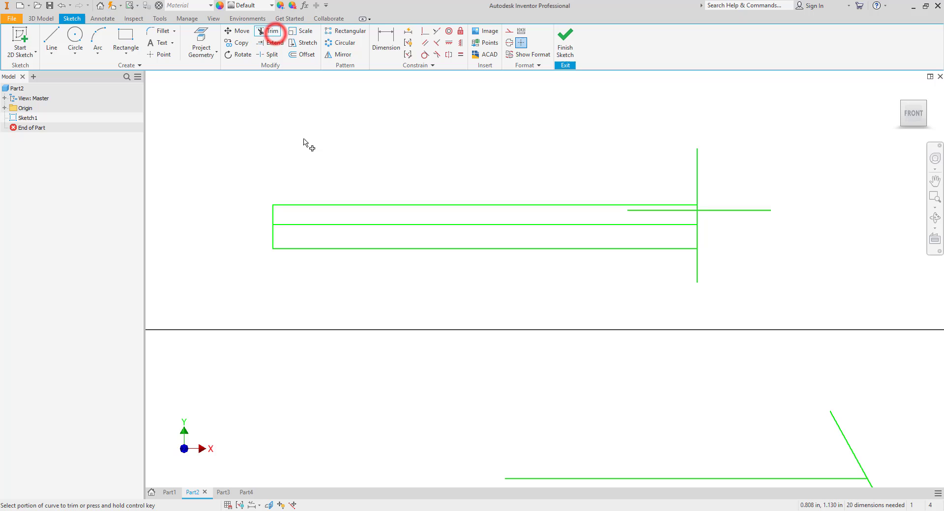
{"action": "left_click", "coordinate": [273, 213]}
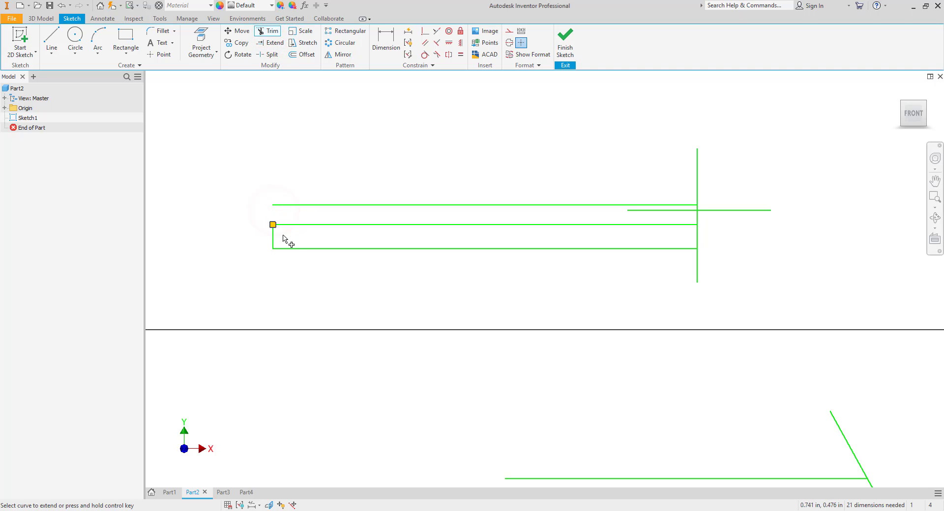
{"action": "left_click", "coordinate": [273, 236], "text": "ctrl"}
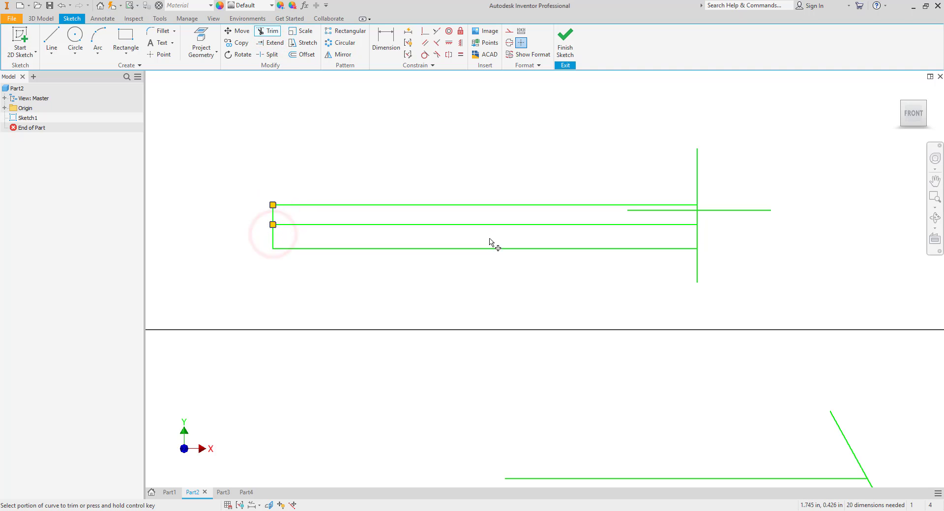
{"action": "key", "text": "Escape"}
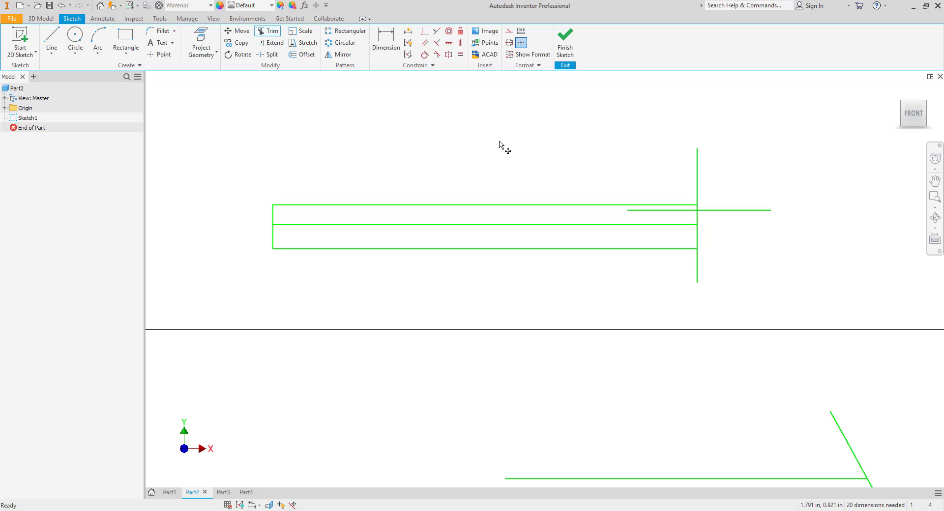
{"action": "left_click", "coordinate": [658, 392]}
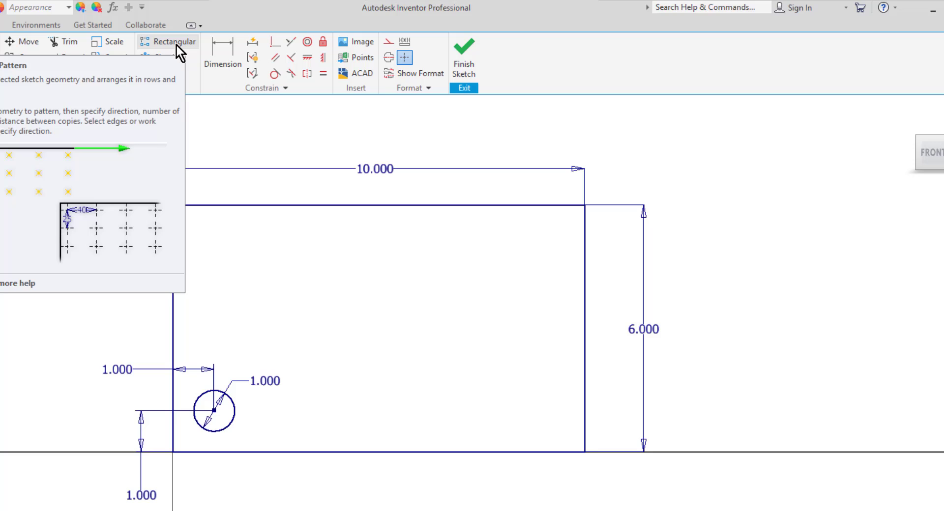
Step: Rectangular-pattern the circle along the bottom edge as Direction 1: count 5, spacing 2
{"action": "left_click", "coordinate": [176, 46]}
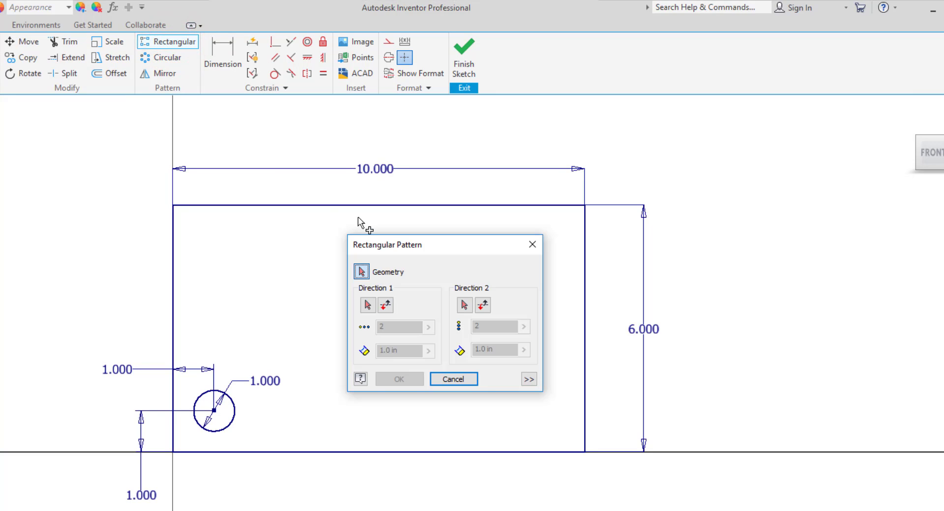
{"action": "left_click_drag", "start_coordinate": [502, 246], "coordinate": [742, 250]}
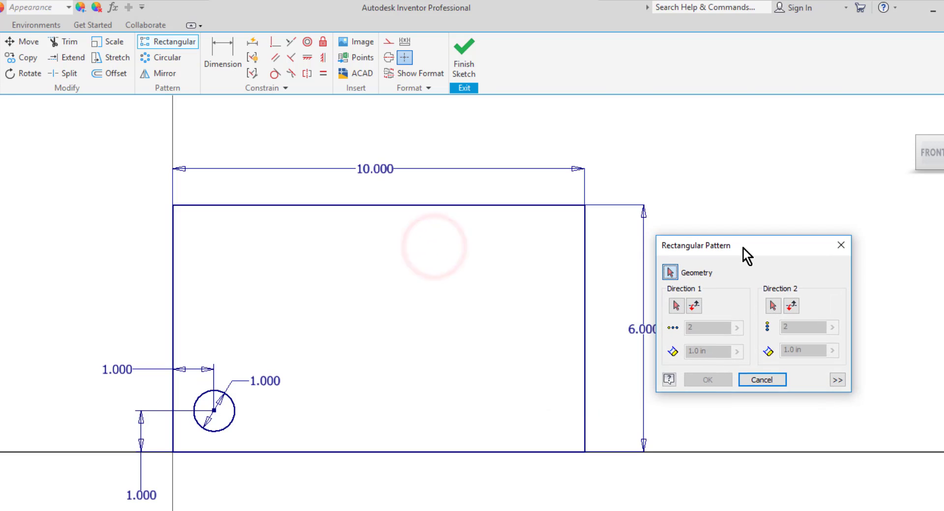
{"action": "left_click", "coordinate": [234, 425]}
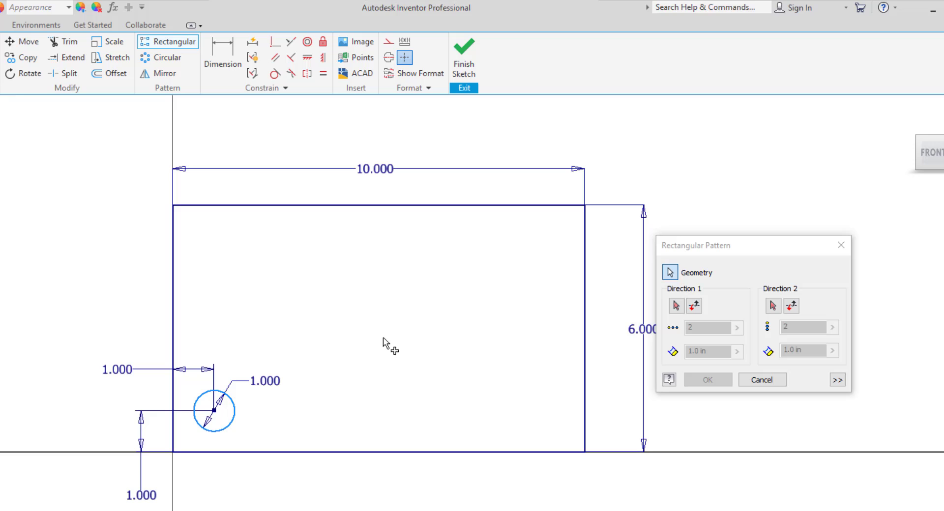
{"action": "left_click", "coordinate": [674, 307]}
{"action": "left_click", "coordinate": [674, 307]}
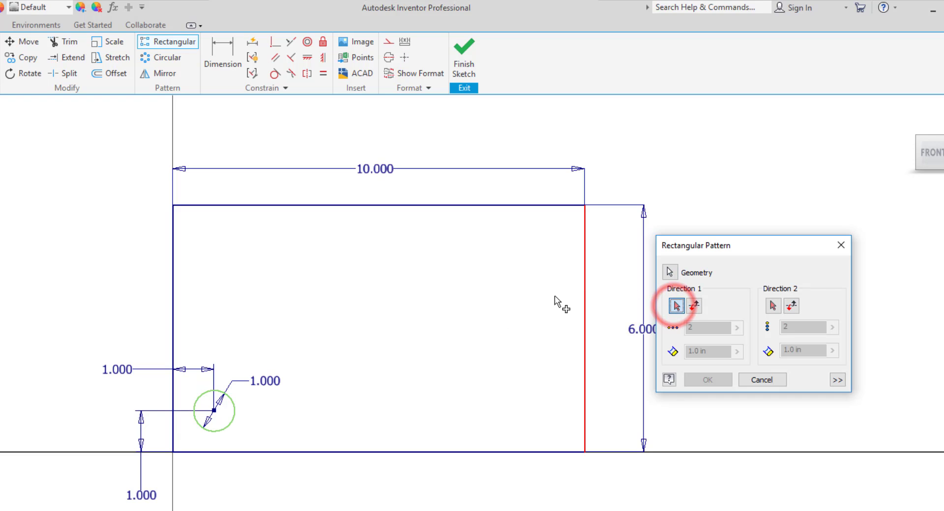
{"action": "left_click", "coordinate": [294, 452]}
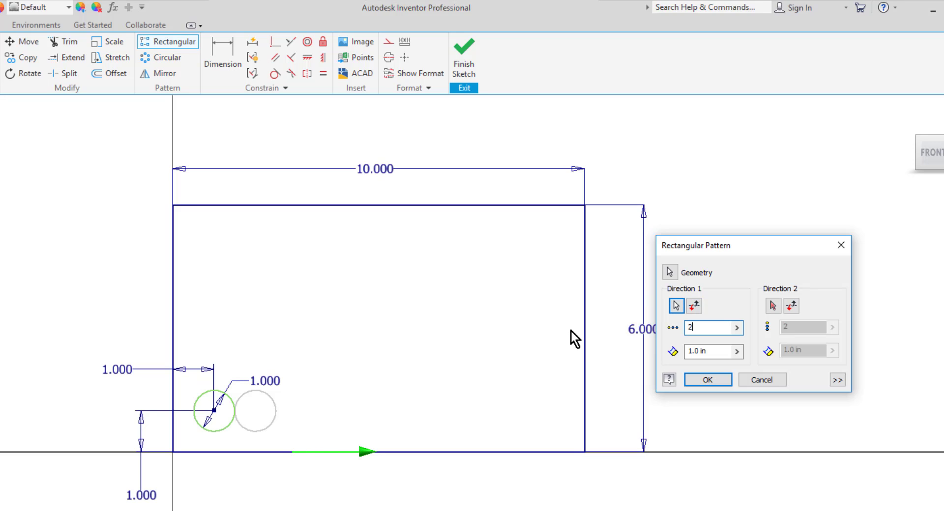
{"action": "left_click", "coordinate": [716, 352]}
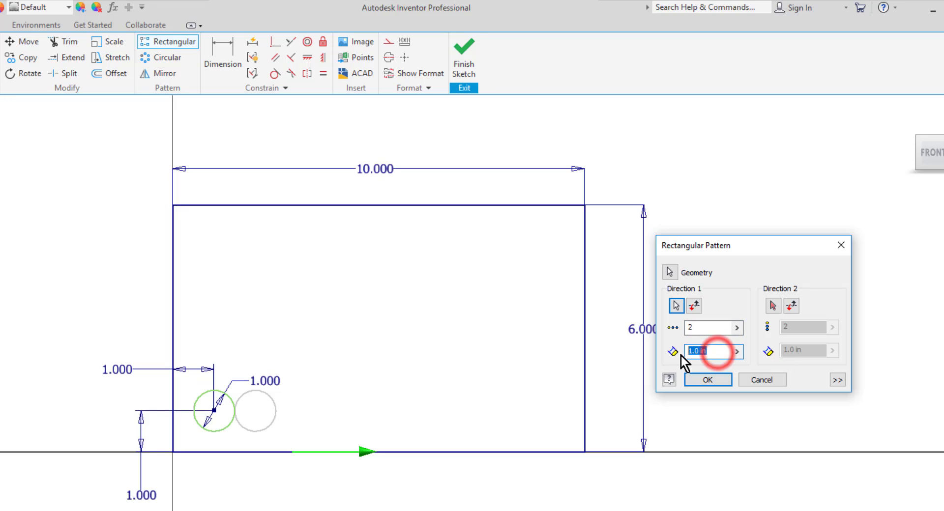
{"action": "type", "text": "2"}
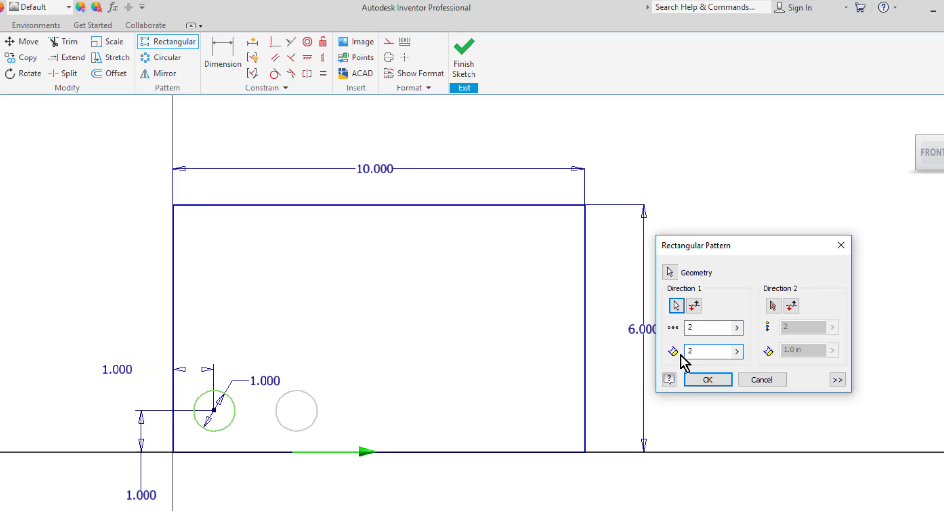
{"action": "left_click", "coordinate": [701, 328]}
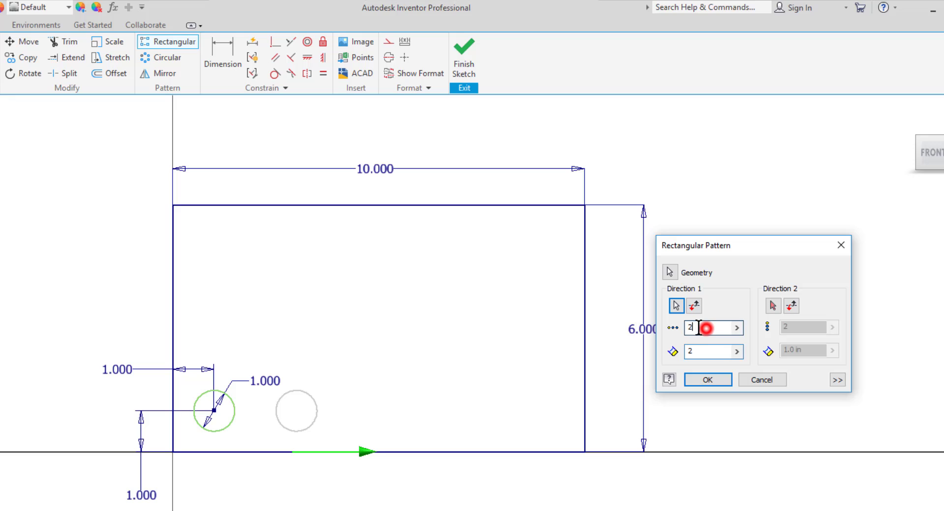
{"action": "left_click_drag", "start_coordinate": [699, 328], "coordinate": [680, 328]}
{"action": "type", "text": "5"}
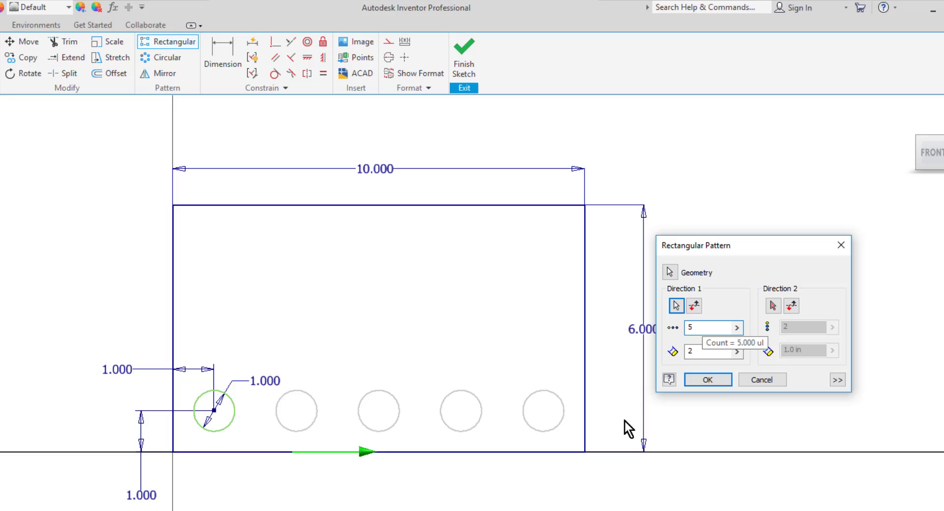
Step: Set Direction 2 to the flipped left edge with 3 rows spaced 2, and create the pattern
{"action": "left_click", "coordinate": [772, 306]}
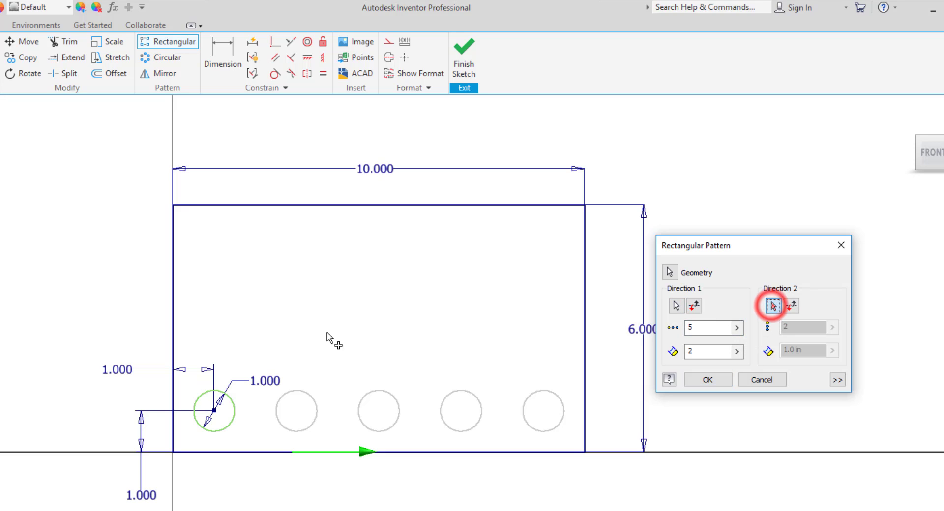
{"action": "left_click", "coordinate": [173, 342]}
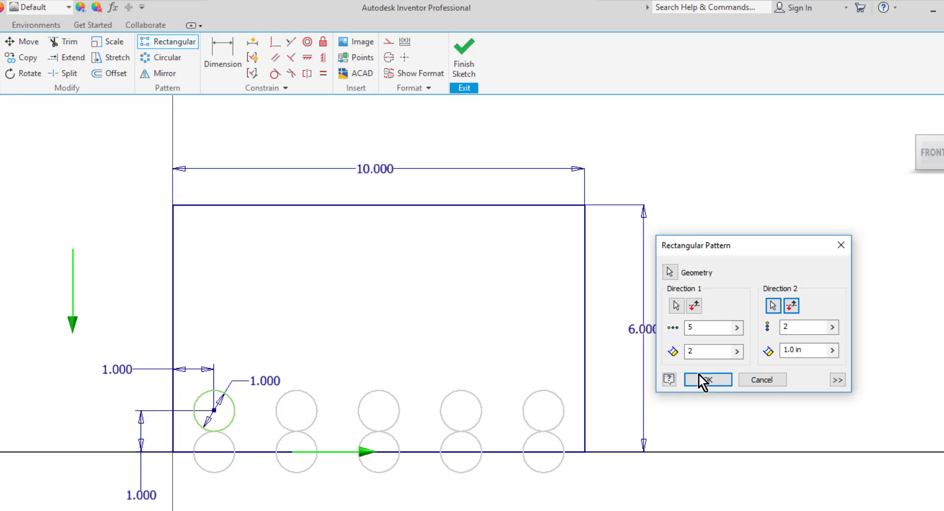
{"action": "left_click", "coordinate": [792, 306]}
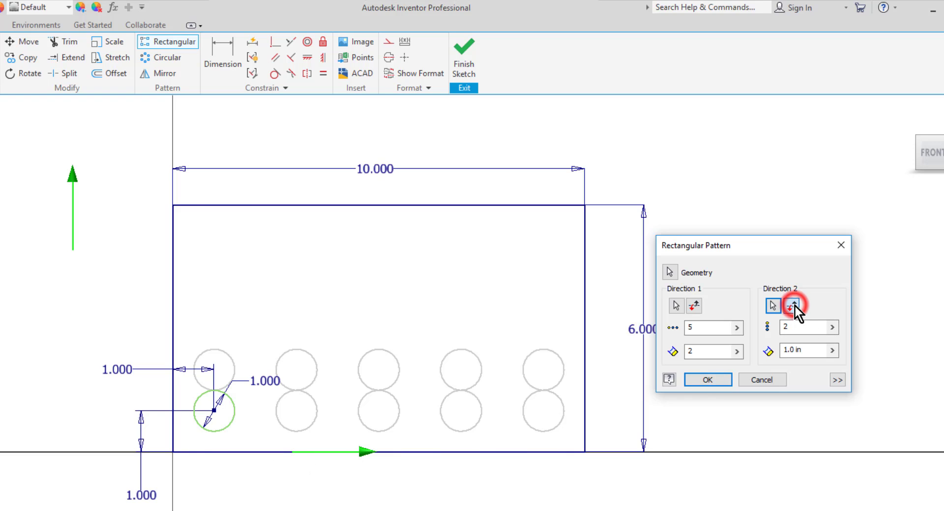
{"action": "left_click", "coordinate": [809, 350]}
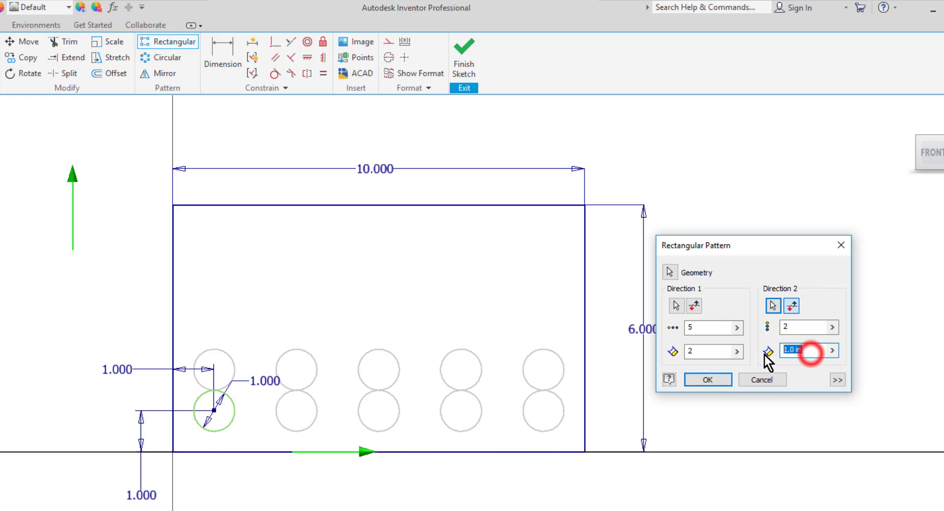
{"action": "type", "text": "2"}
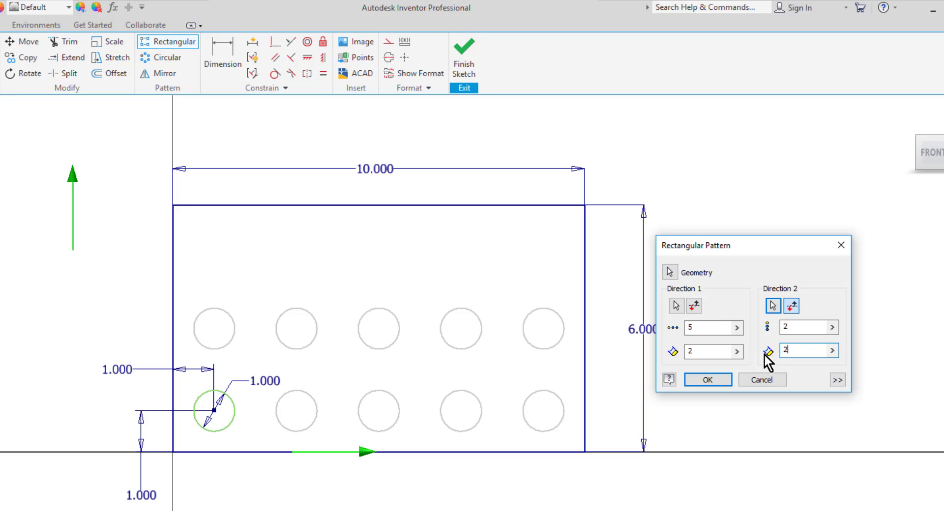
{"action": "left_click", "coordinate": [795, 328]}
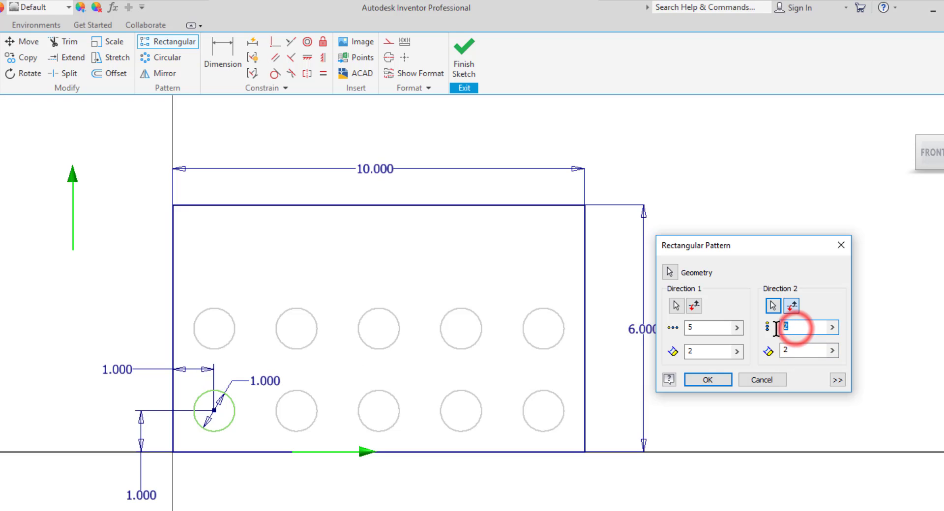
{"action": "type", "text": "3"}
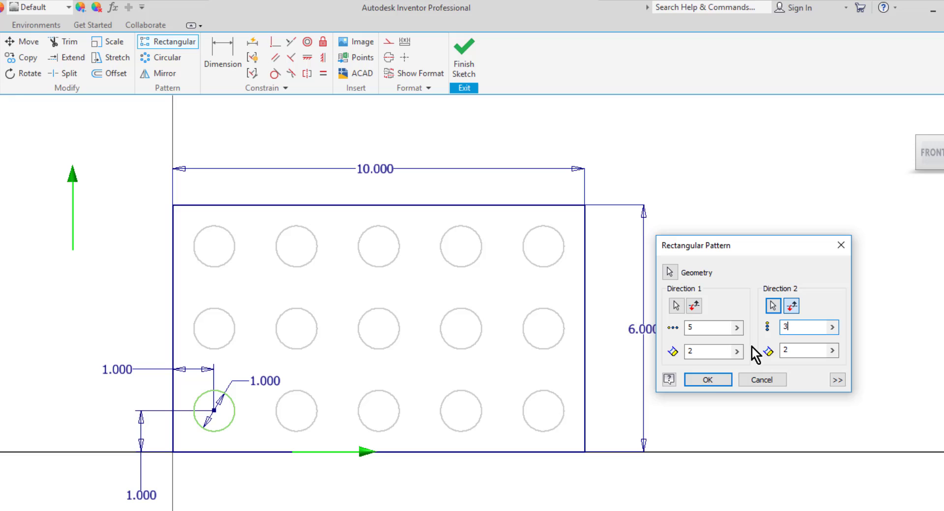
{"action": "left_click", "coordinate": [707, 379]}
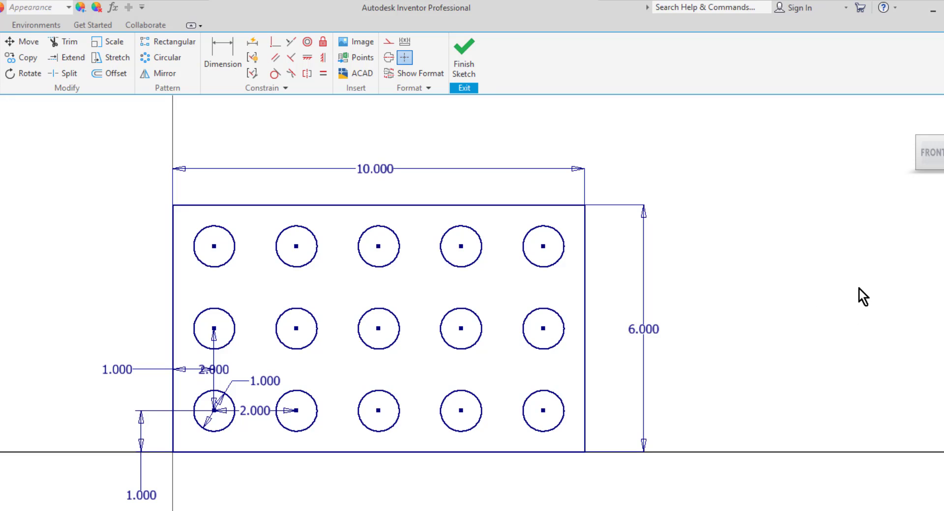
Step: Suppress the centre hole of the 5×3 pattern
{"action": "left_click", "coordinate": [393, 314]}
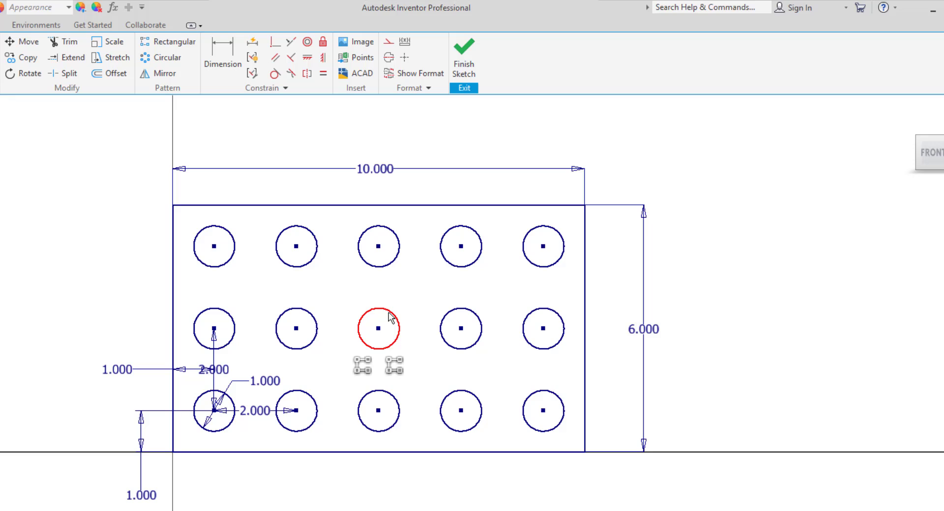
{"action": "right_click", "coordinate": [389, 315]}
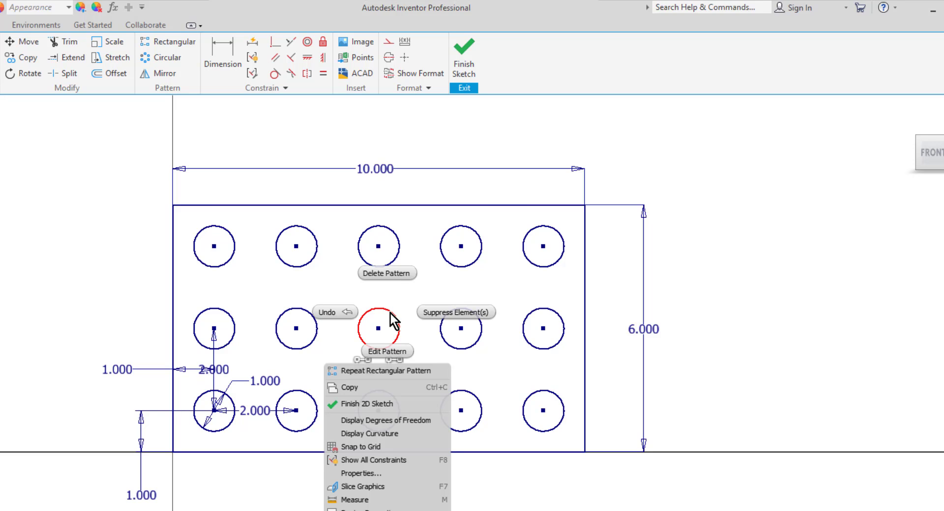
{"action": "left_click", "coordinate": [482, 311]}
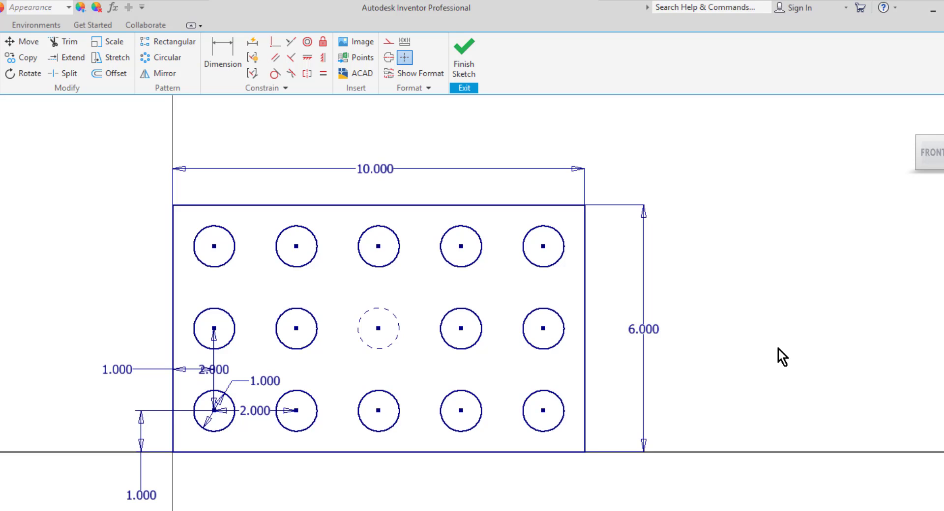
Step: Change the hole diameter dimension from 1.000 to 0.500
{"action": "double_click", "coordinate": [271, 380]}
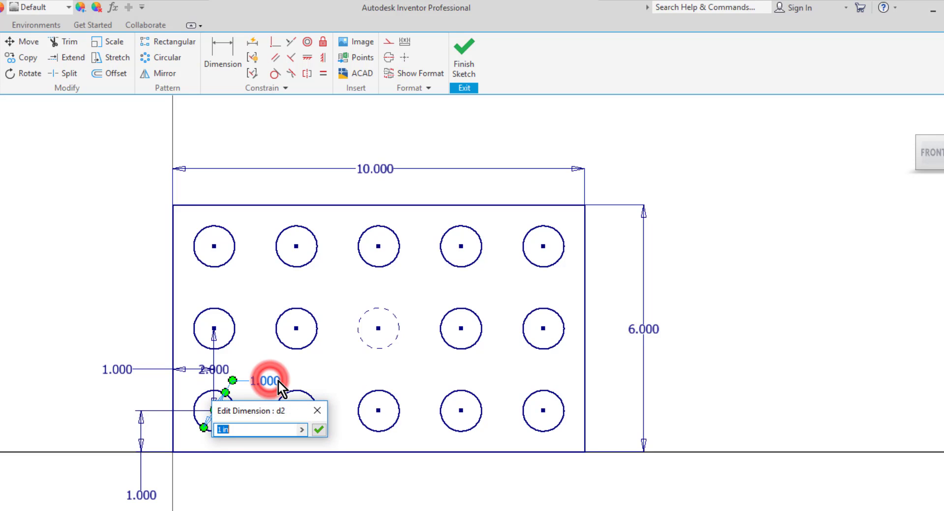
{"action": "type", "text": "."}
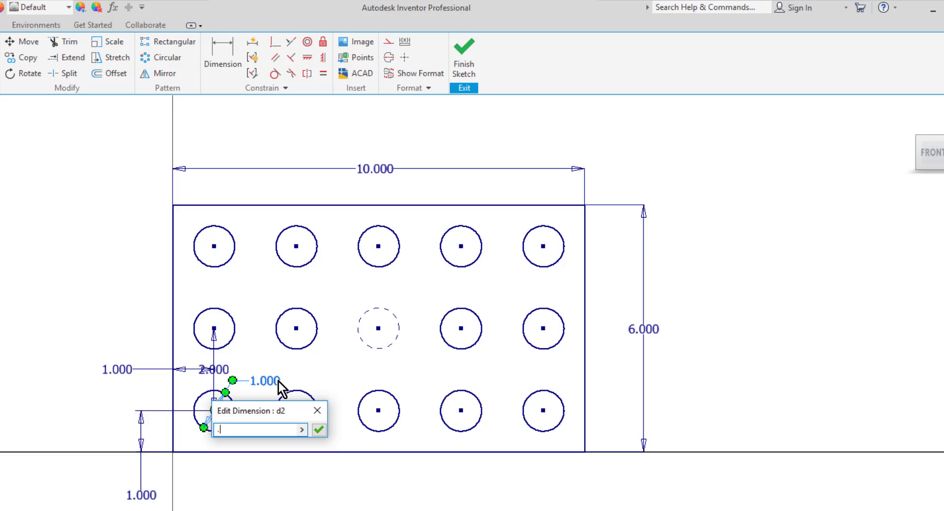
{"action": "type", "text": "5"}
{"action": "key", "text": "Return"}
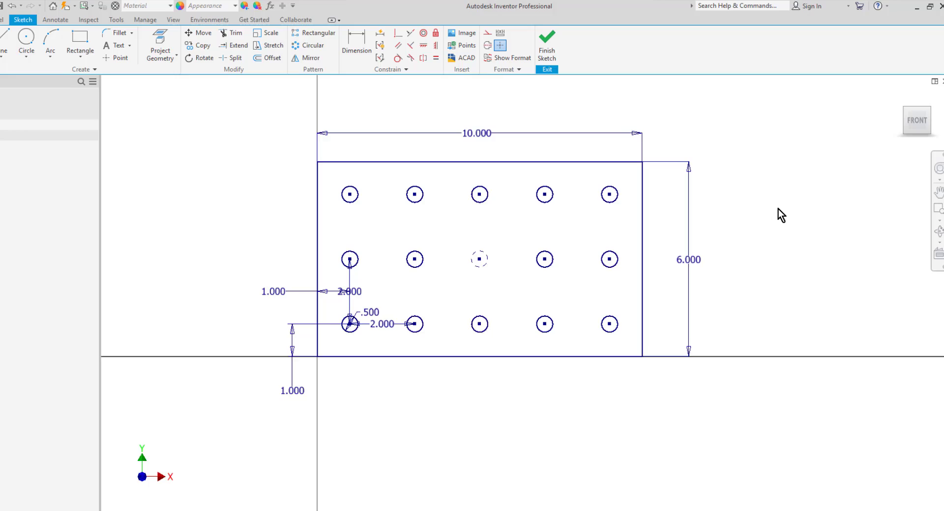
Step: In Part4, circular-pattern the small circle about the large circle's centre with 8 copies
{"action": "key", "text": "ctrl+Tab"}
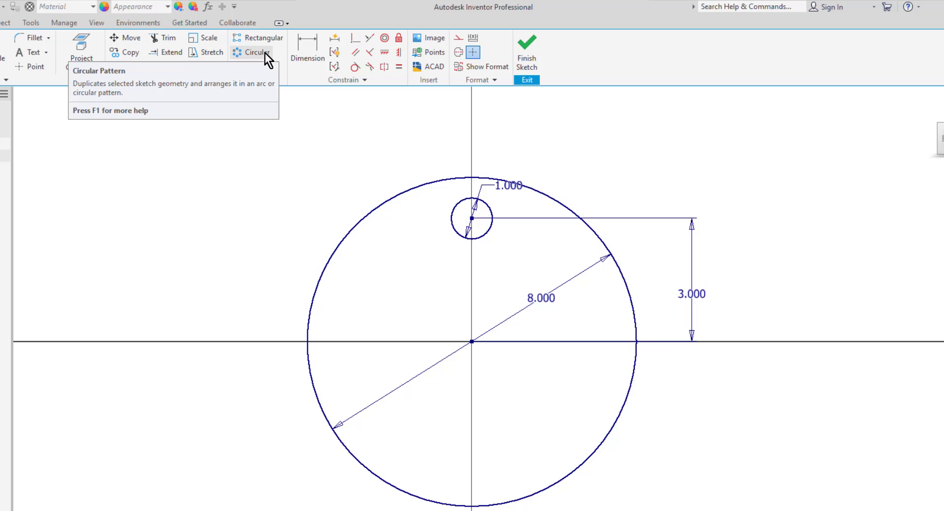
{"action": "left_click", "coordinate": [265, 53]}
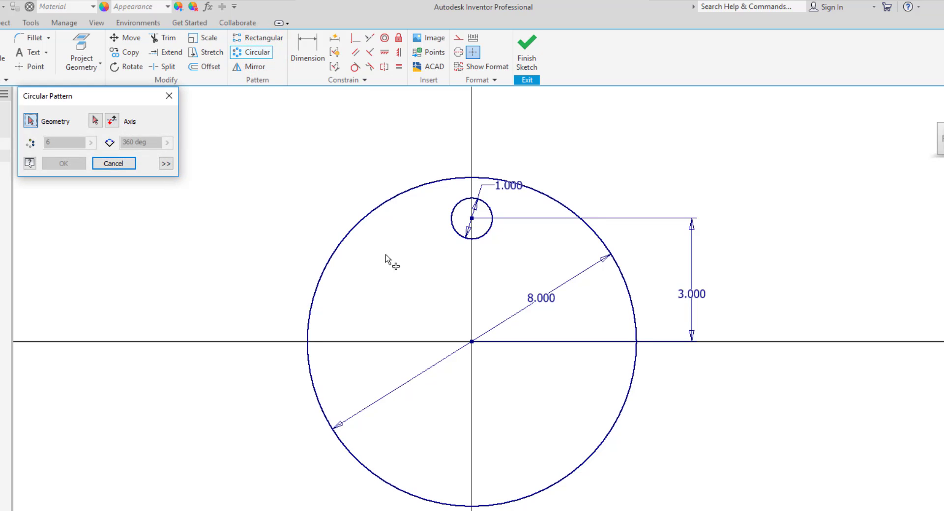
{"action": "left_click", "coordinate": [455, 235]}
{"action": "left_click", "coordinate": [455, 235]}
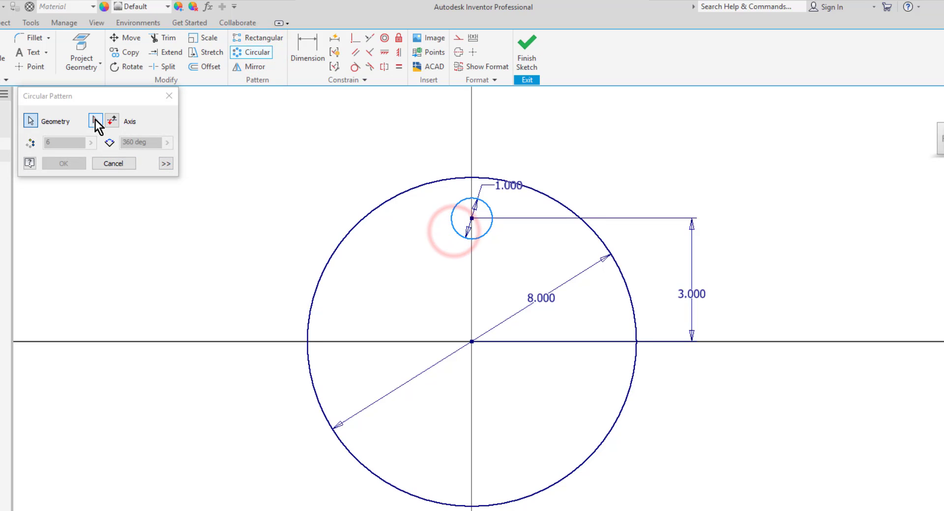
{"action": "left_click", "coordinate": [96, 120]}
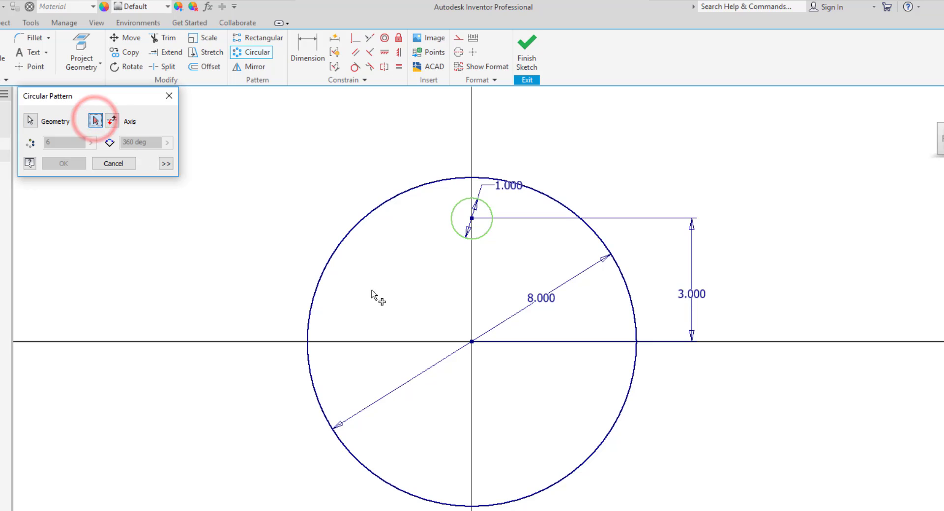
{"action": "left_click", "coordinate": [473, 343]}
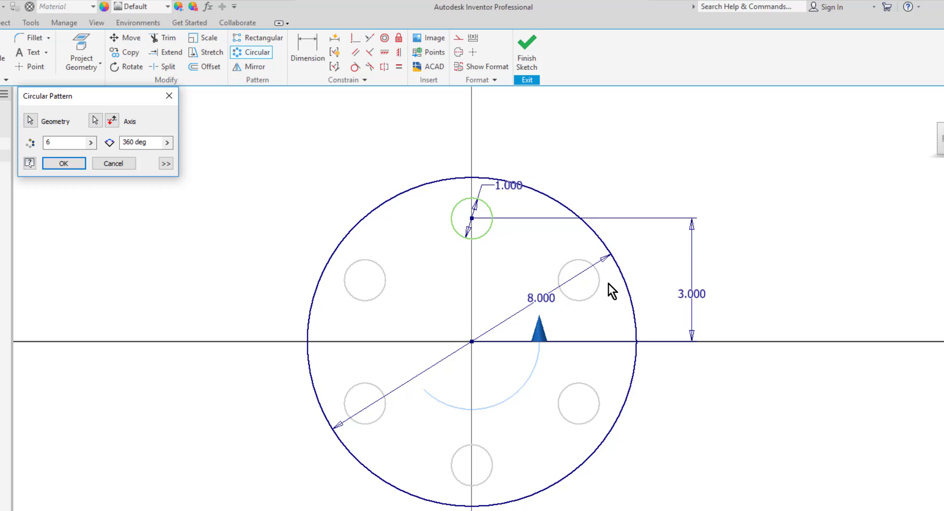
{"action": "double_click", "coordinate": [58, 137]}
{"action": "type", "text": "8"}
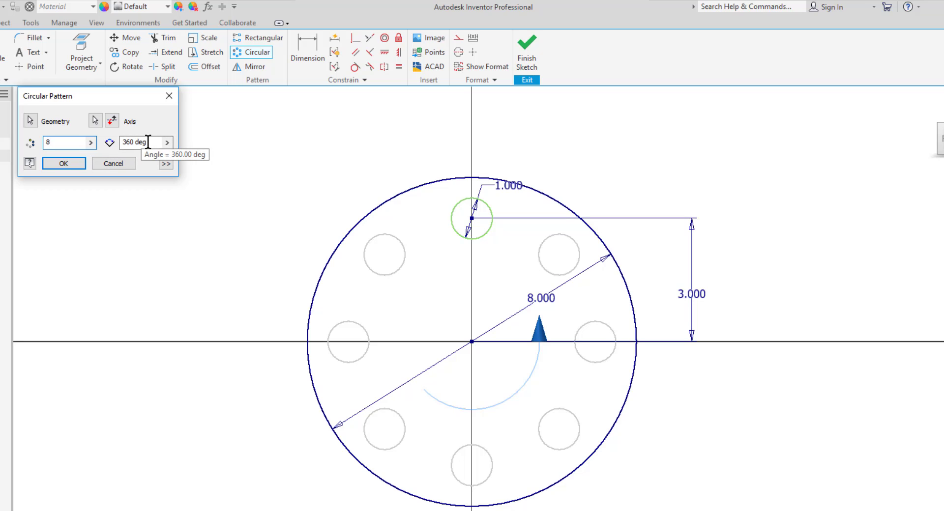
Step: Set the circular pattern to 6 copies over 180°, flipped onto the right half of the large circle
{"action": "left_click", "coordinate": [113, 121]}
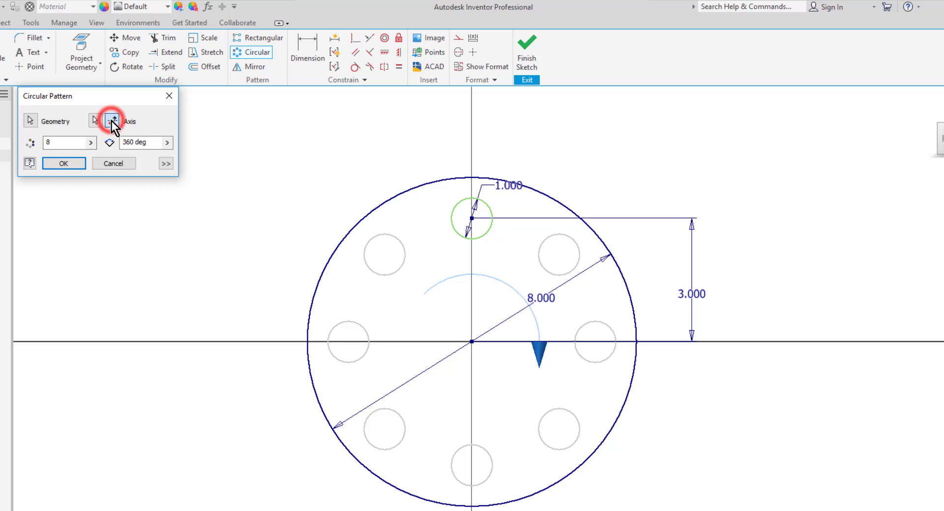
{"action": "left_click", "coordinate": [112, 121]}
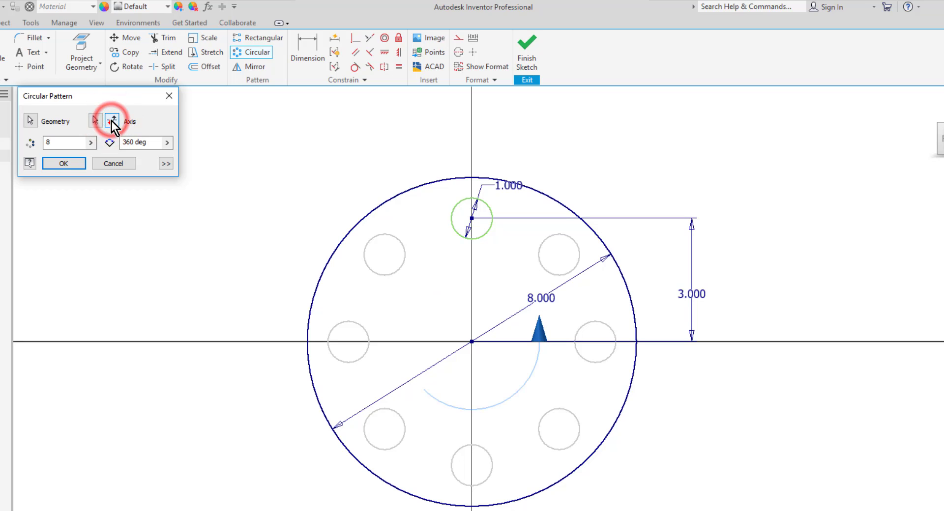
{"action": "double_click", "coordinate": [58, 142]}
{"action": "type", "text": "6"}
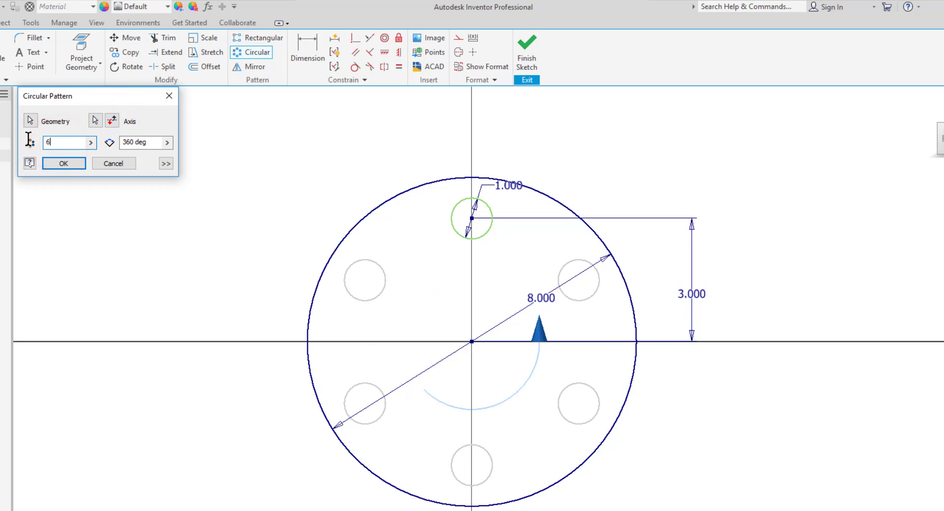
{"action": "left_click_drag", "start_coordinate": [130, 142], "coordinate": [118, 144]}
{"action": "type", "text": "18"}
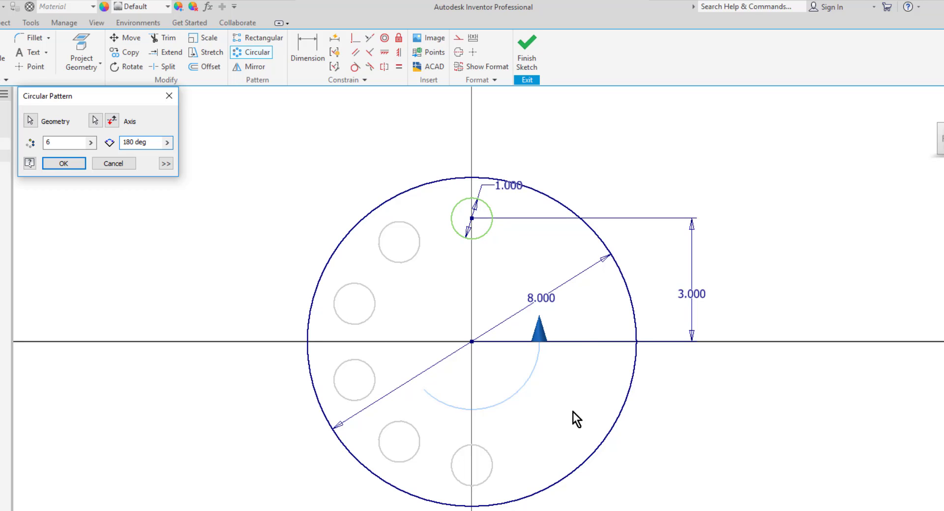
{"action": "left_click", "coordinate": [113, 122]}
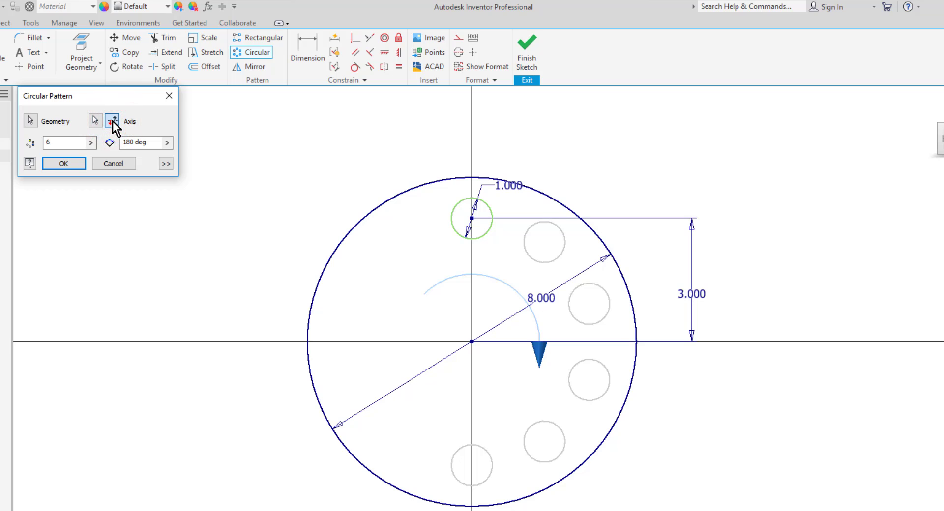
{"action": "left_click", "coordinate": [64, 164]}
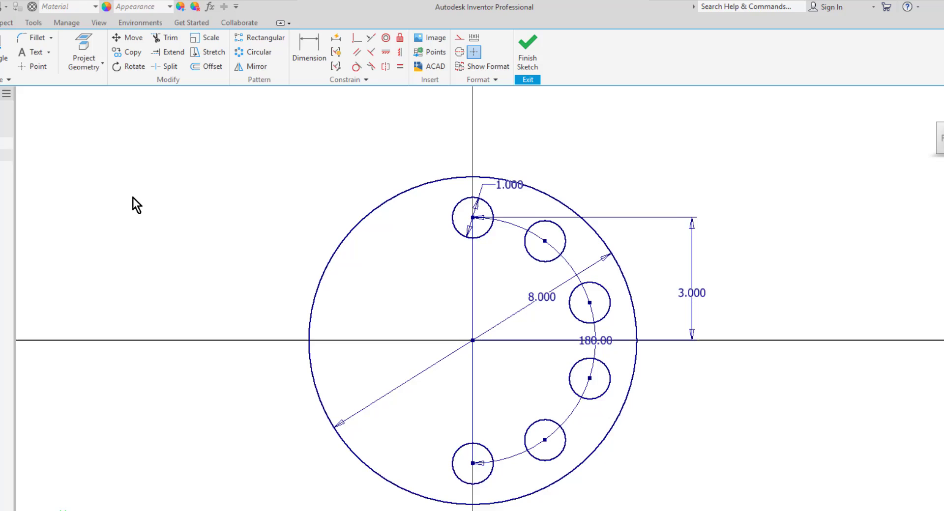